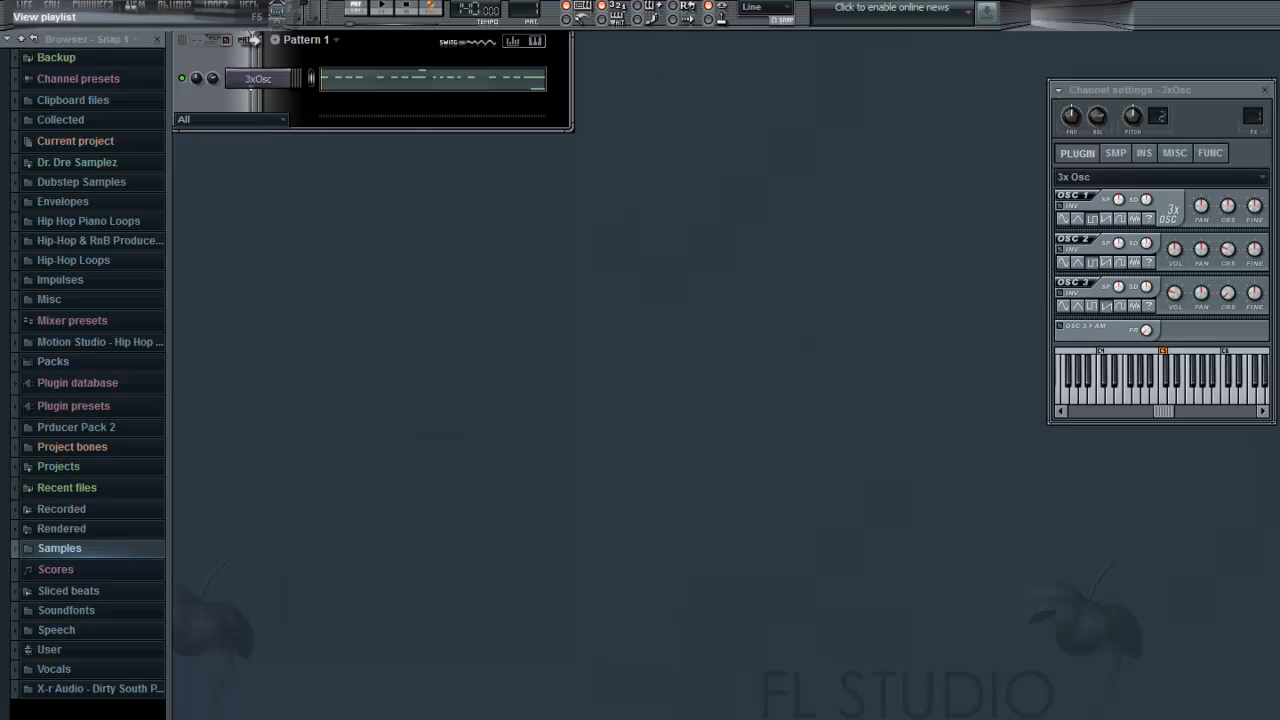
pyautogui.click(278, 10)
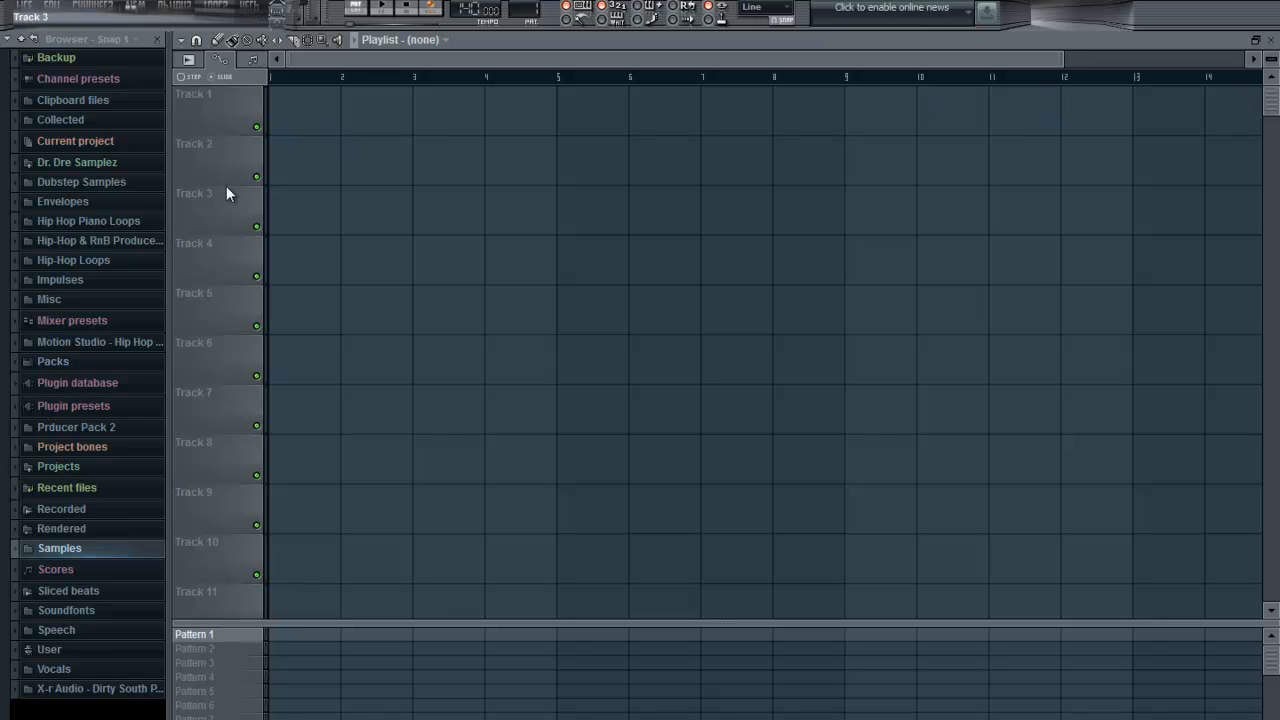
pyautogui.click(1268, 42)
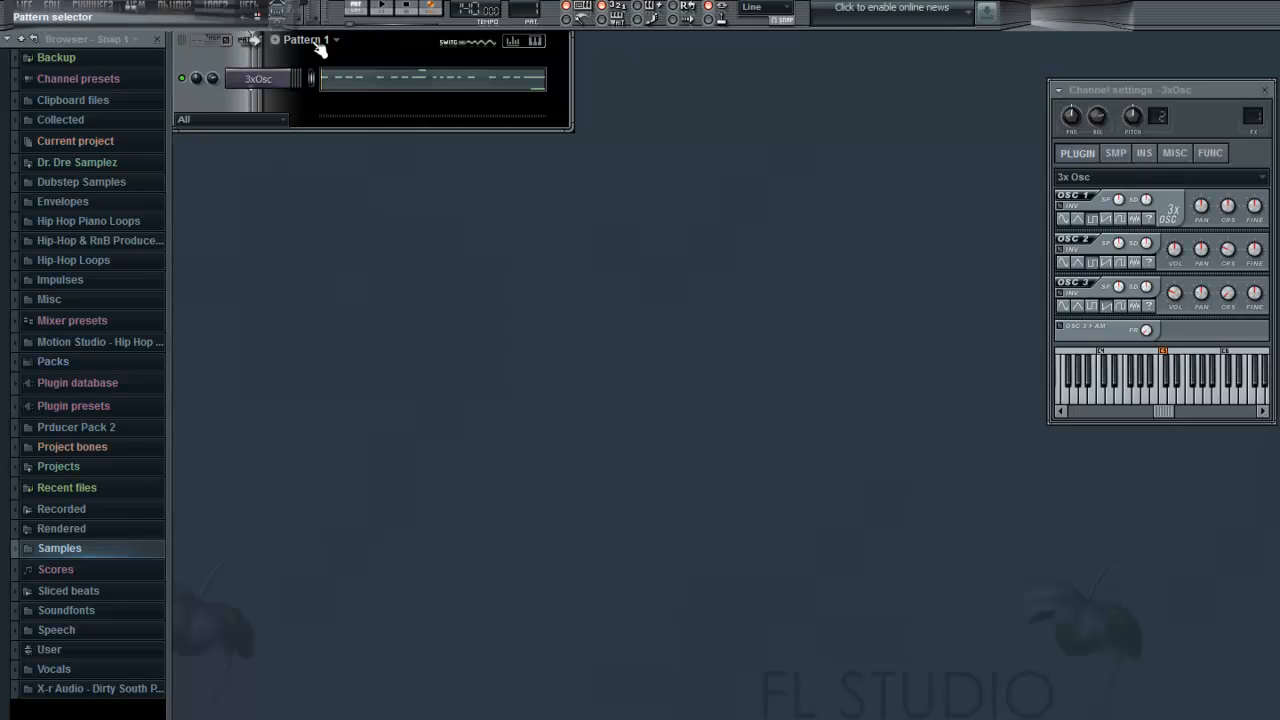
# Step: Turn the 3xOsc channel's Osc 2 mix level all the way down while the pattern plays
pyautogui.click(1138, 98)
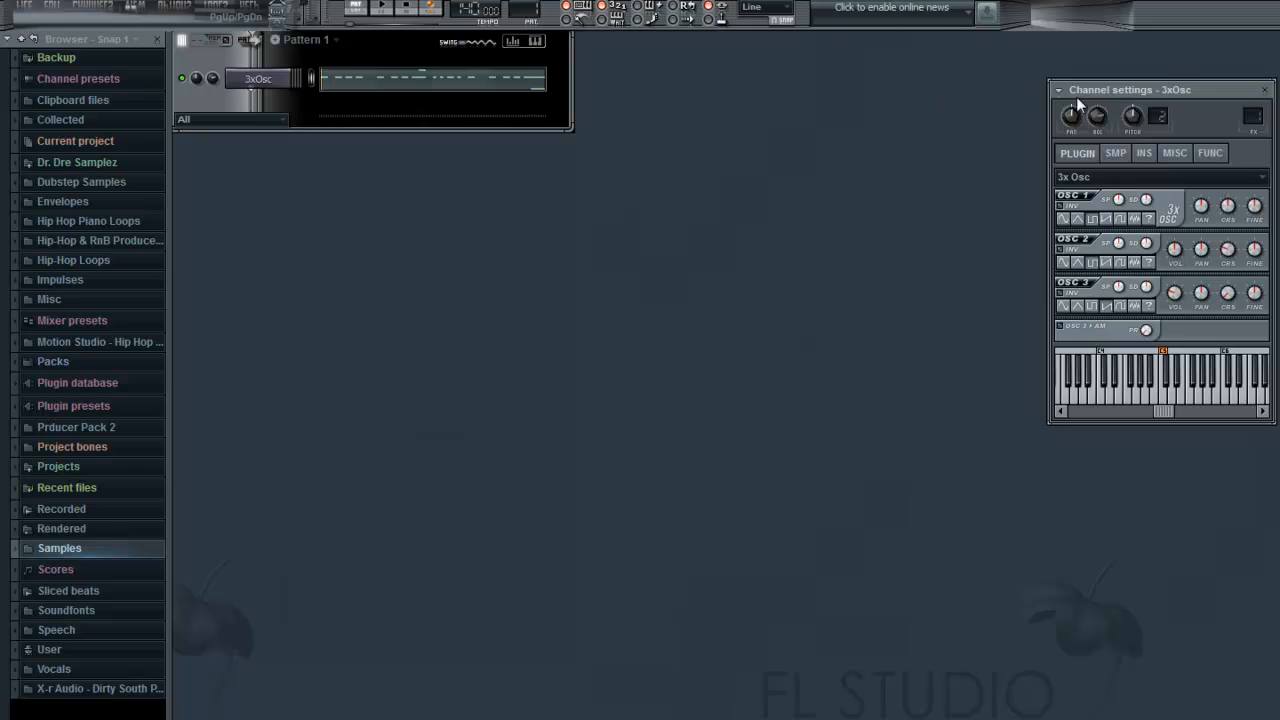
pyautogui.moveTo(1179, 90); pyautogui.dragTo(652, 220)
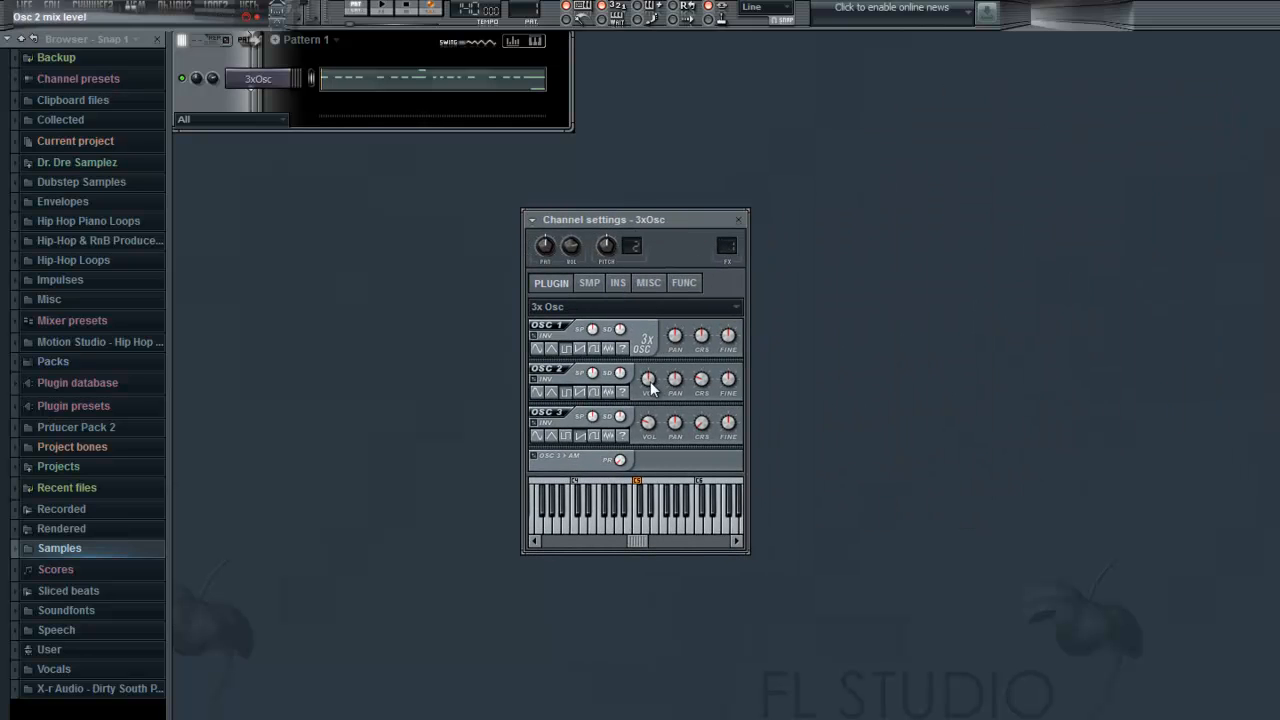
pyautogui.click(383, 9)
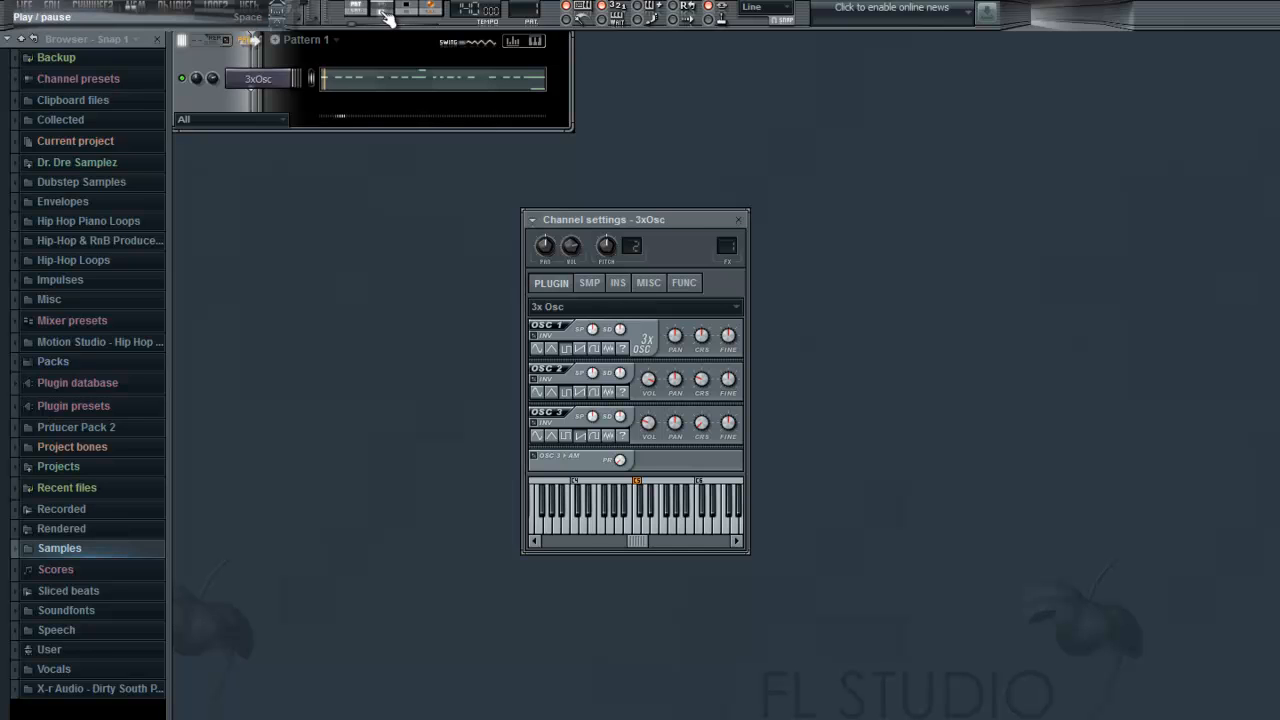
pyautogui.moveTo(643, 388); pyautogui.dragTo(690, 650)
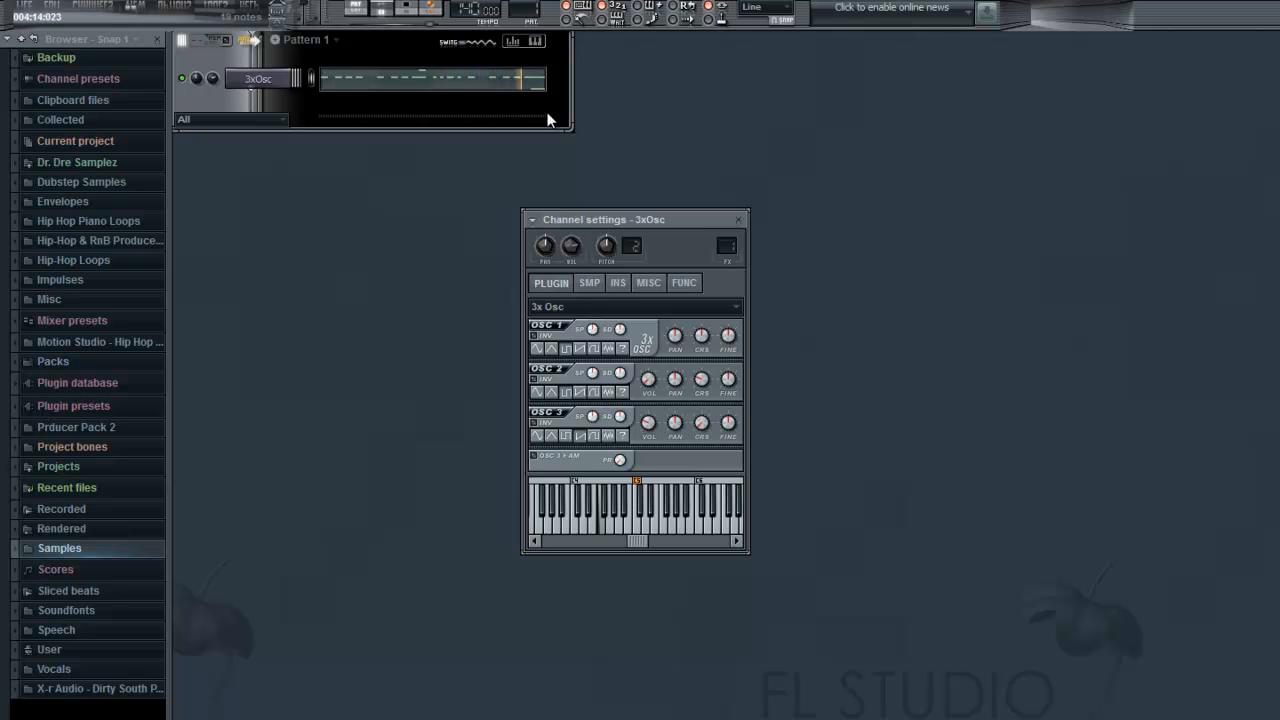
# Step: Lengthen the last F4 note of bar 2 in the 3xOsc piano roll to the start of bar 3, and audition the melody
pyautogui.click(460, 86)
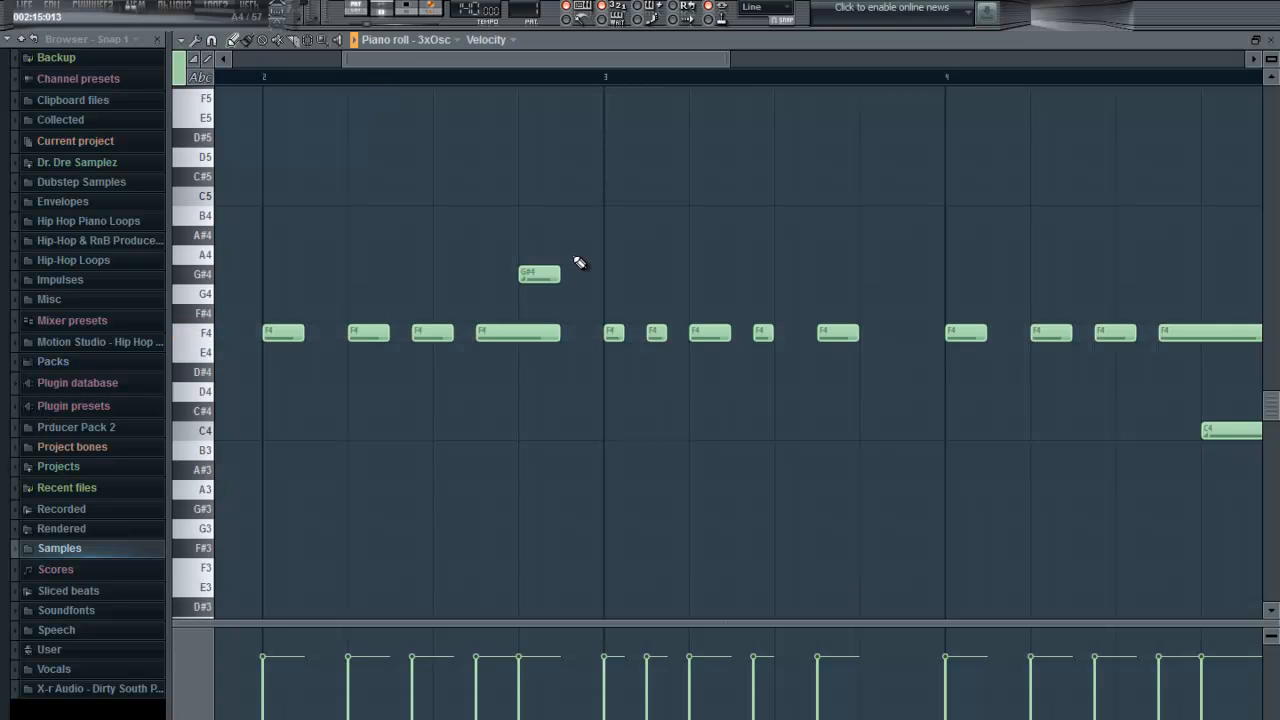
pyautogui.moveTo(552, 330); pyautogui.dragTo(601, 331)
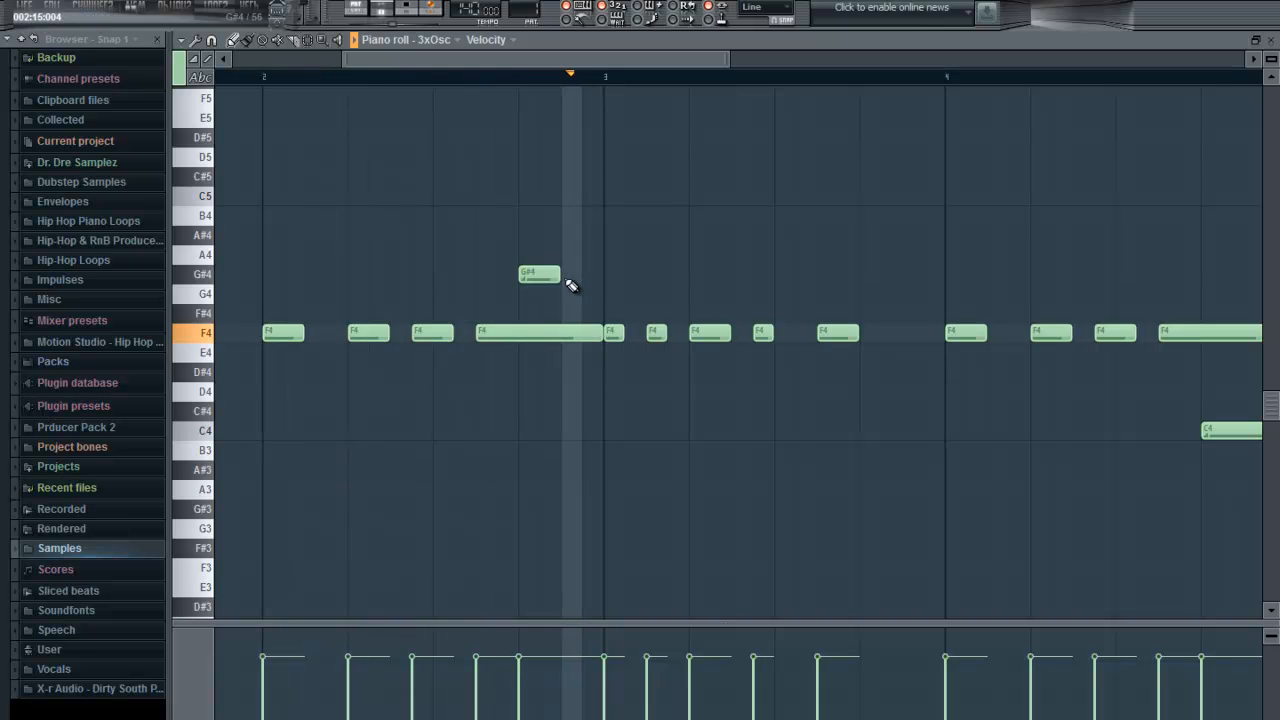
pyautogui.moveTo(558, 277)
pyautogui.mouseDown()
pyautogui.moveTo(591, 274)
pyautogui.moveTo(563, 276)
pyautogui.mouseUp()
pyautogui.press('space')
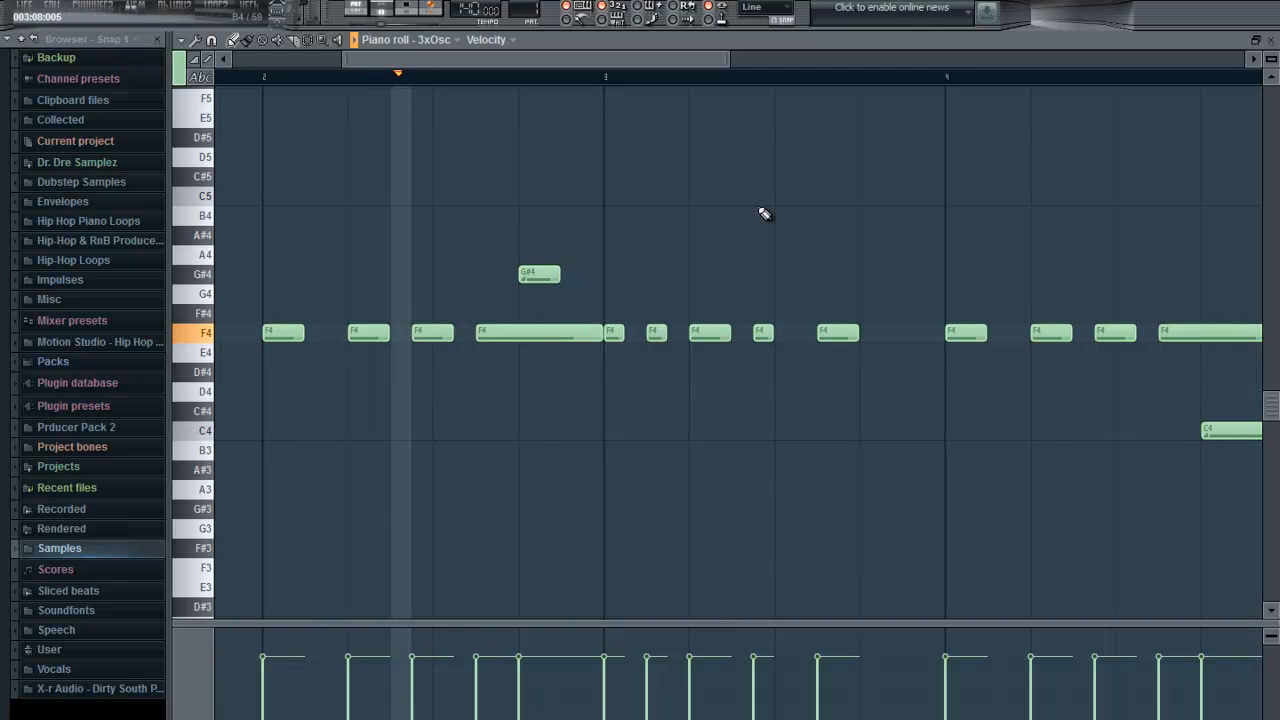
pyautogui.click(1272, 41)
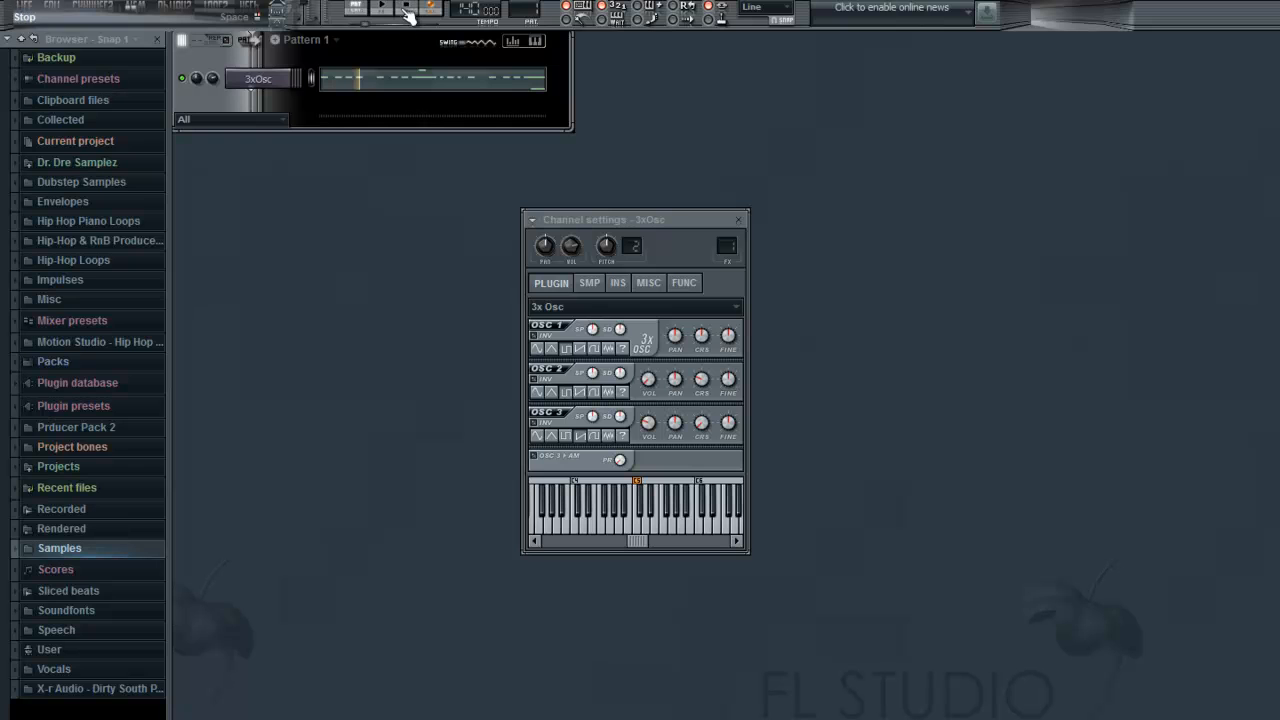
# Step: Add VEE Bassdrum 029 from the Samples folder as a new channel and fill every fourth step with a hit
pyautogui.click(58, 550)
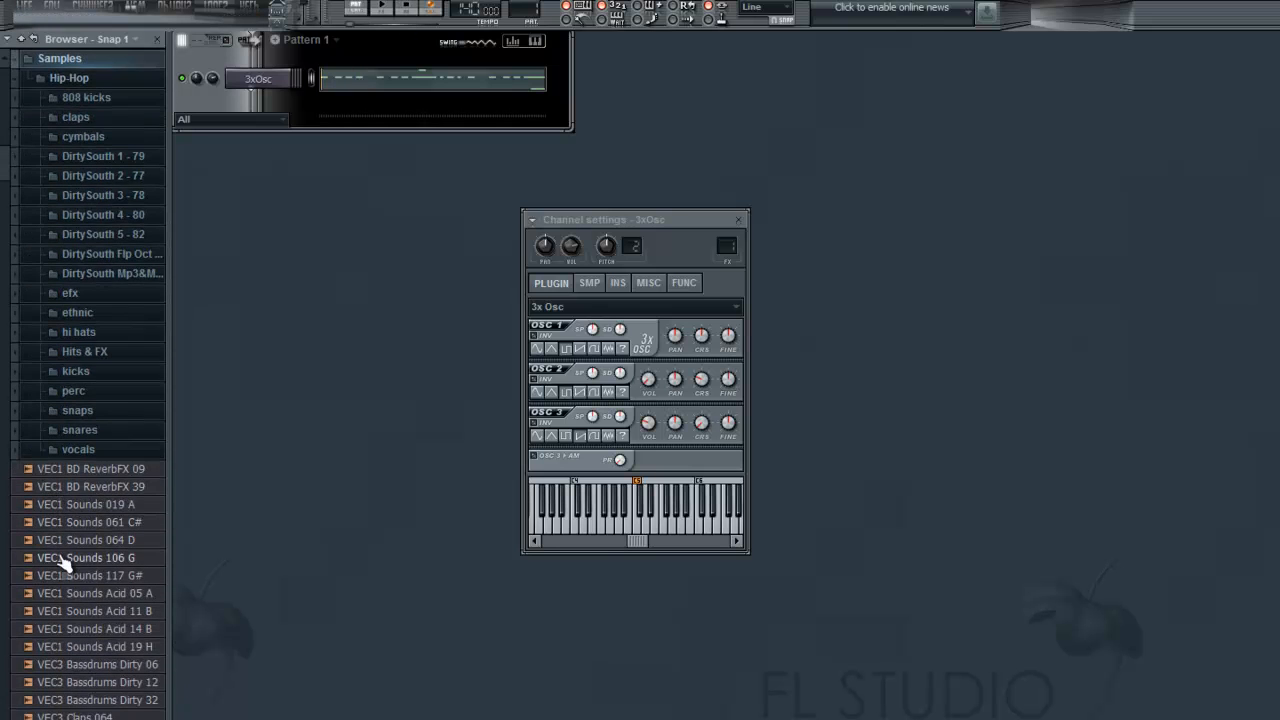
pyautogui.scroll(-4, 62, 562)
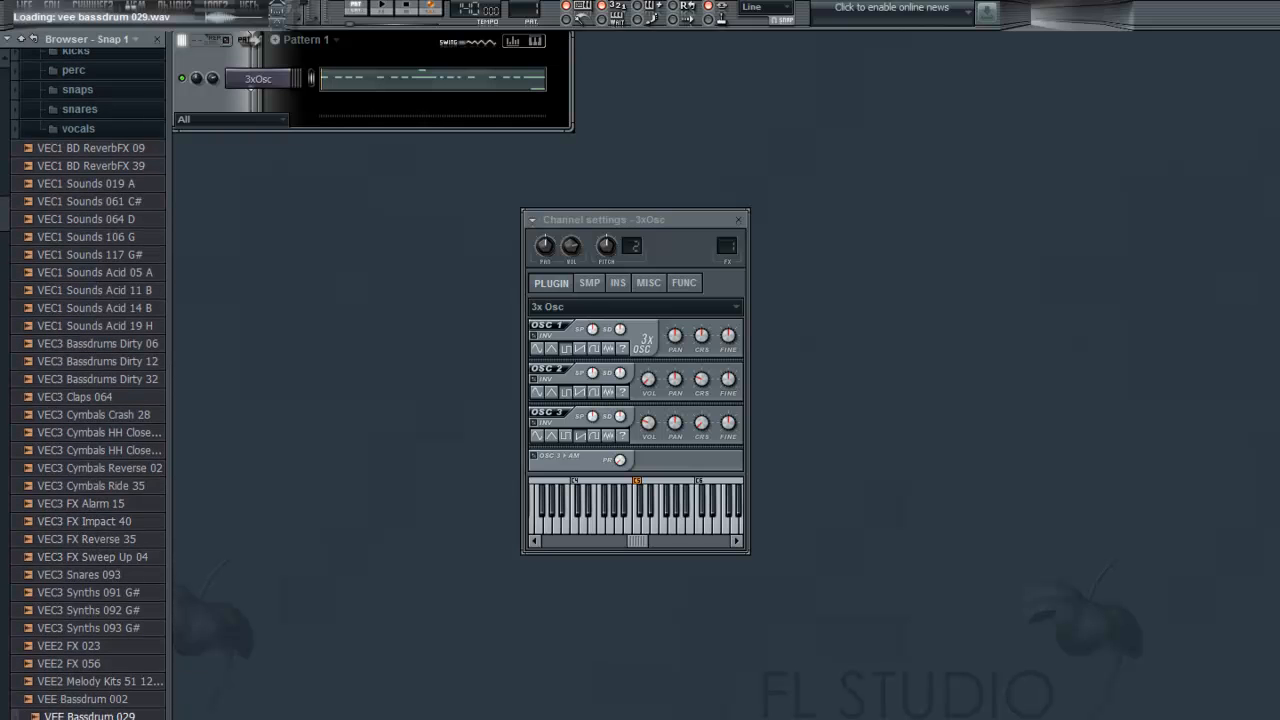
pyautogui.scroll(-1, 110, 708)
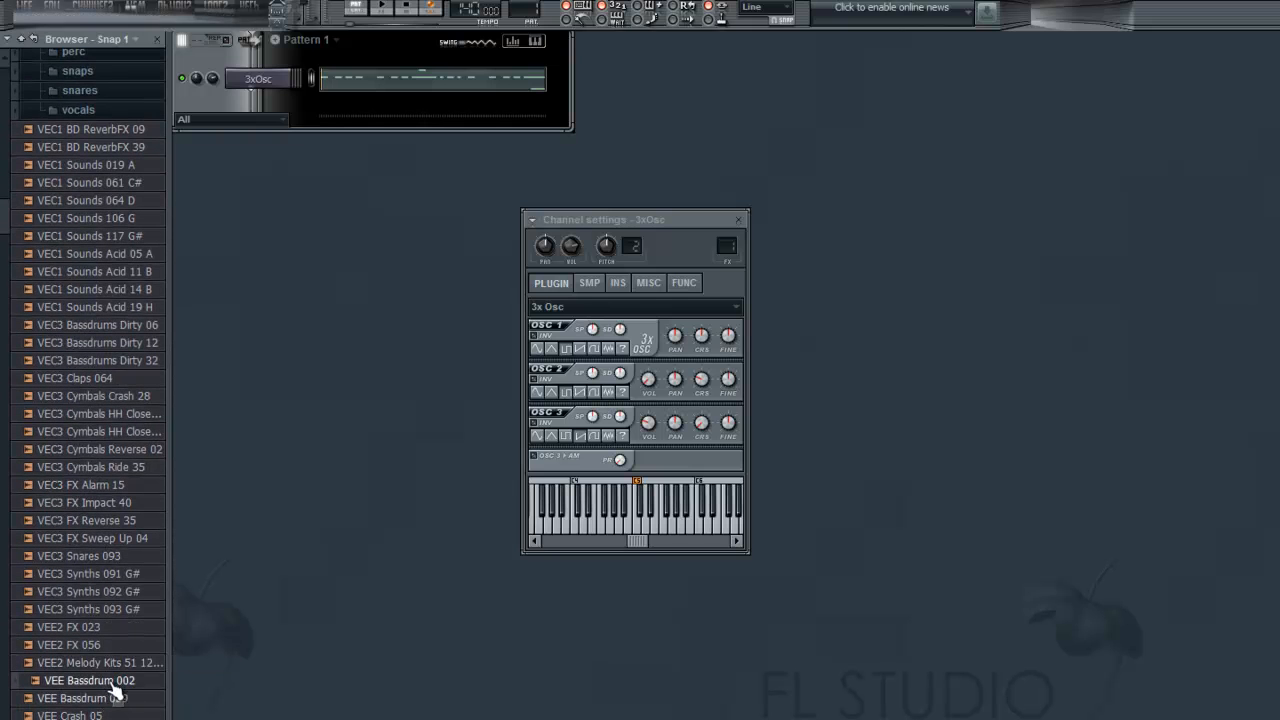
pyautogui.moveTo(115, 697); pyautogui.dragTo(262, 104)
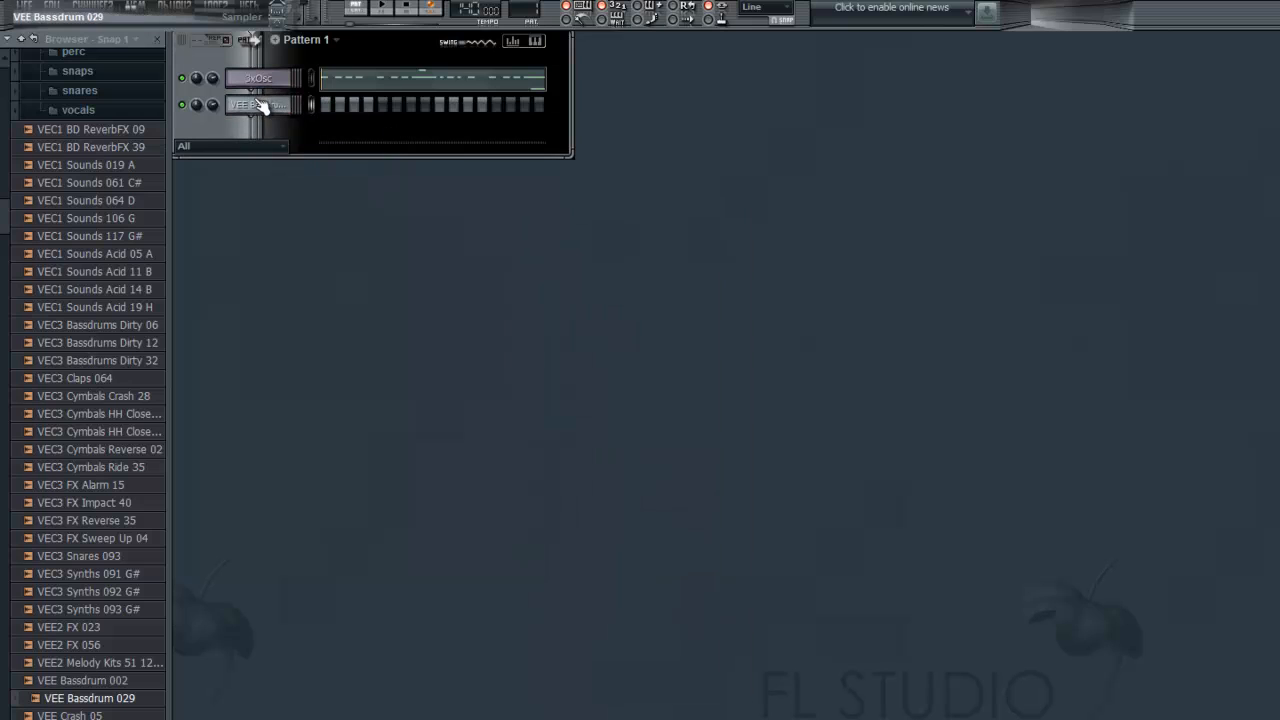
pyautogui.rightClick(256, 105)
pyautogui.click(357, 265)
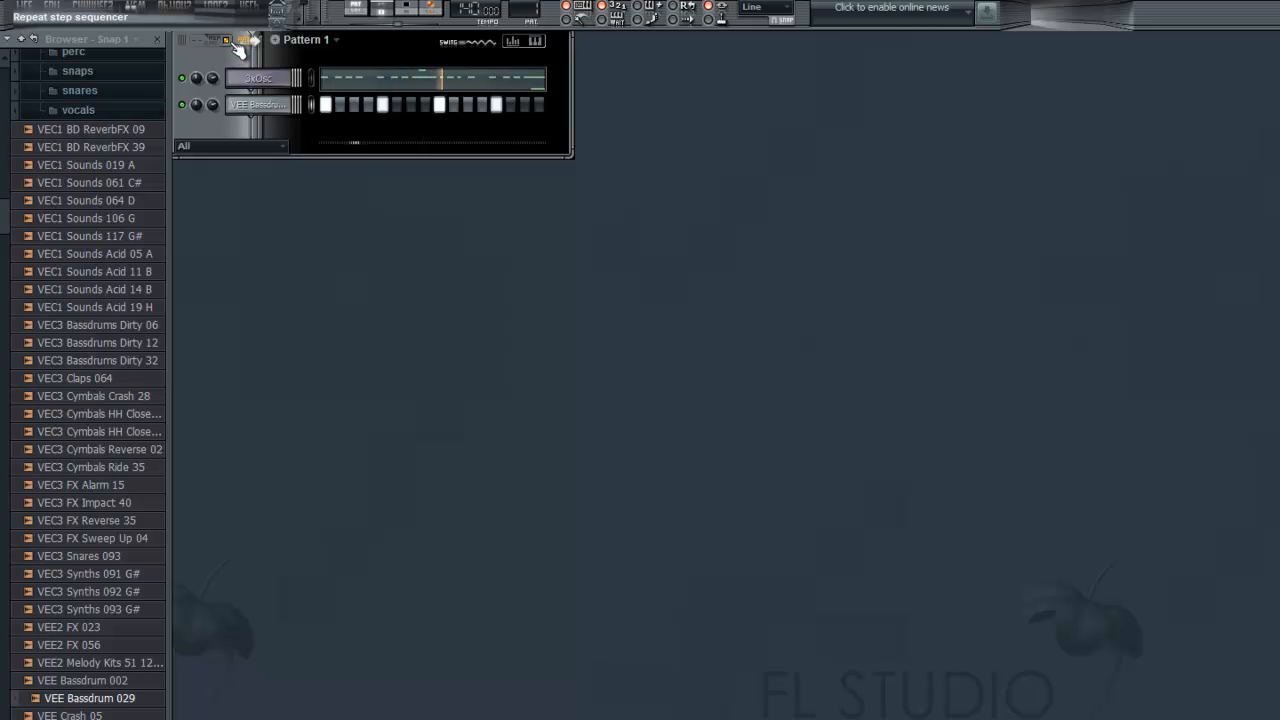
# Step: Add VEC3 Claps 064 as a new channel with hits on steps 5 and 13
pyautogui.moveTo(85, 381); pyautogui.dragTo(260, 131)
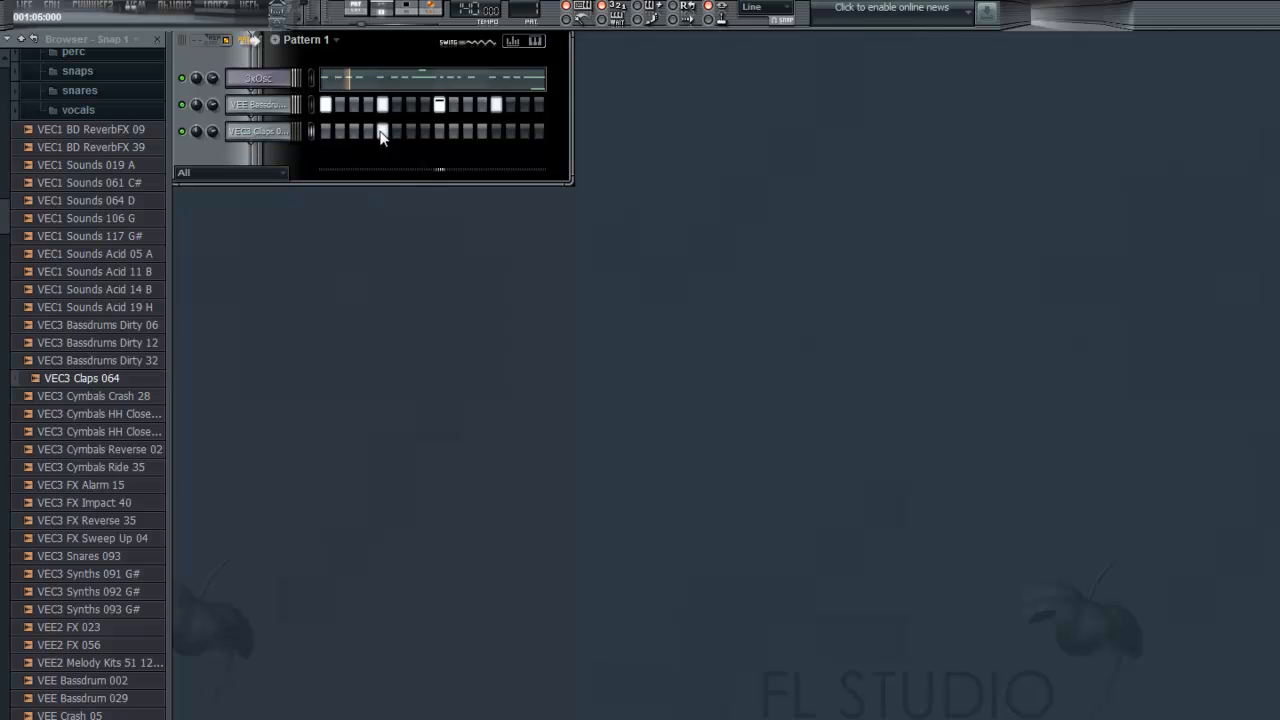
pyautogui.click(500, 132)
# Step: Link the VEE Bassdrum 029 channel to mixer track Insert 2, naming the track after the channel
pyautogui.press('F9')
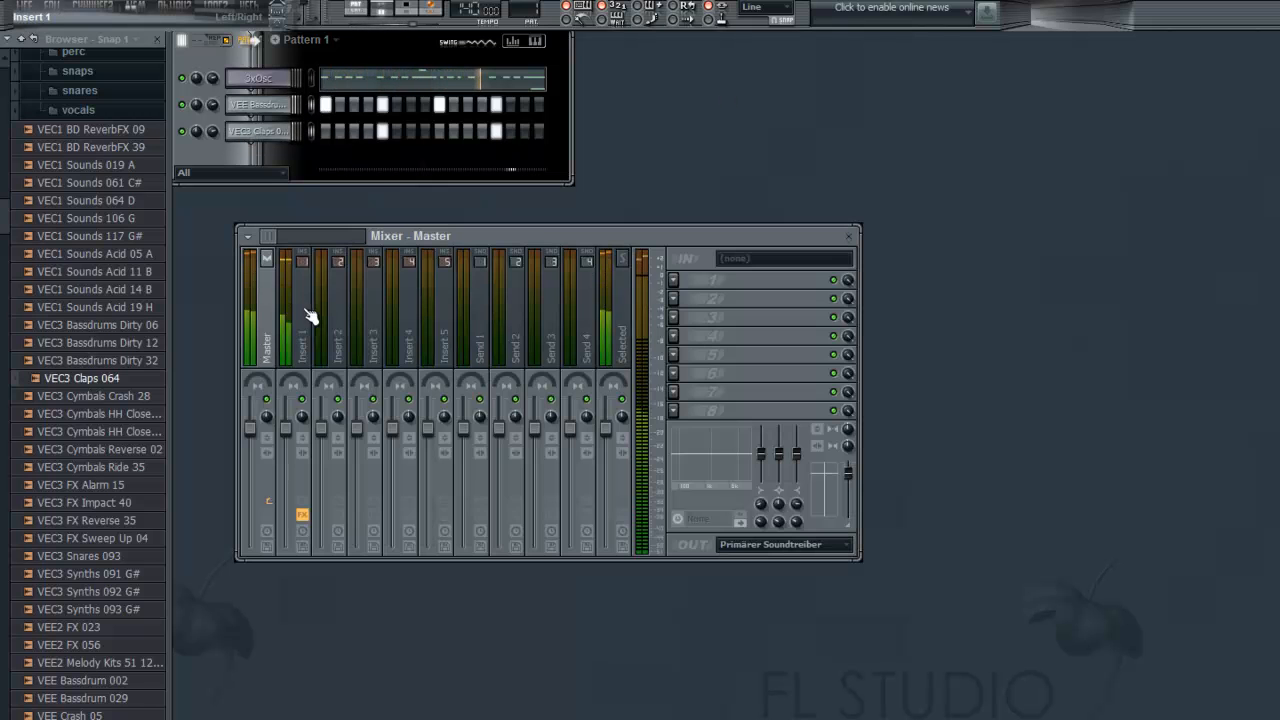
pyautogui.rightClick(346, 303)
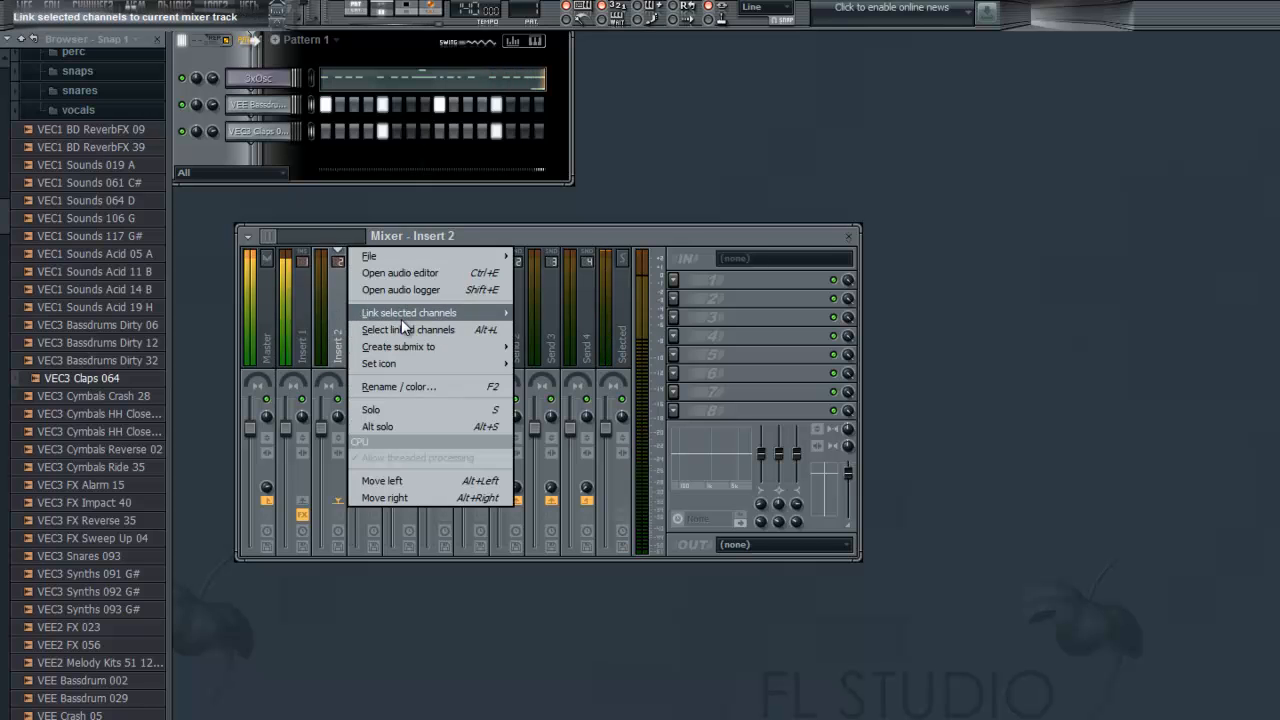
pyautogui.moveTo(401, 316)
pyautogui.click(597, 318)
# Step: Load Soundgoodizer in the first effect slot of the VEE Bassdrum 029 mixer track, and stop playback
pyautogui.click(677, 281)
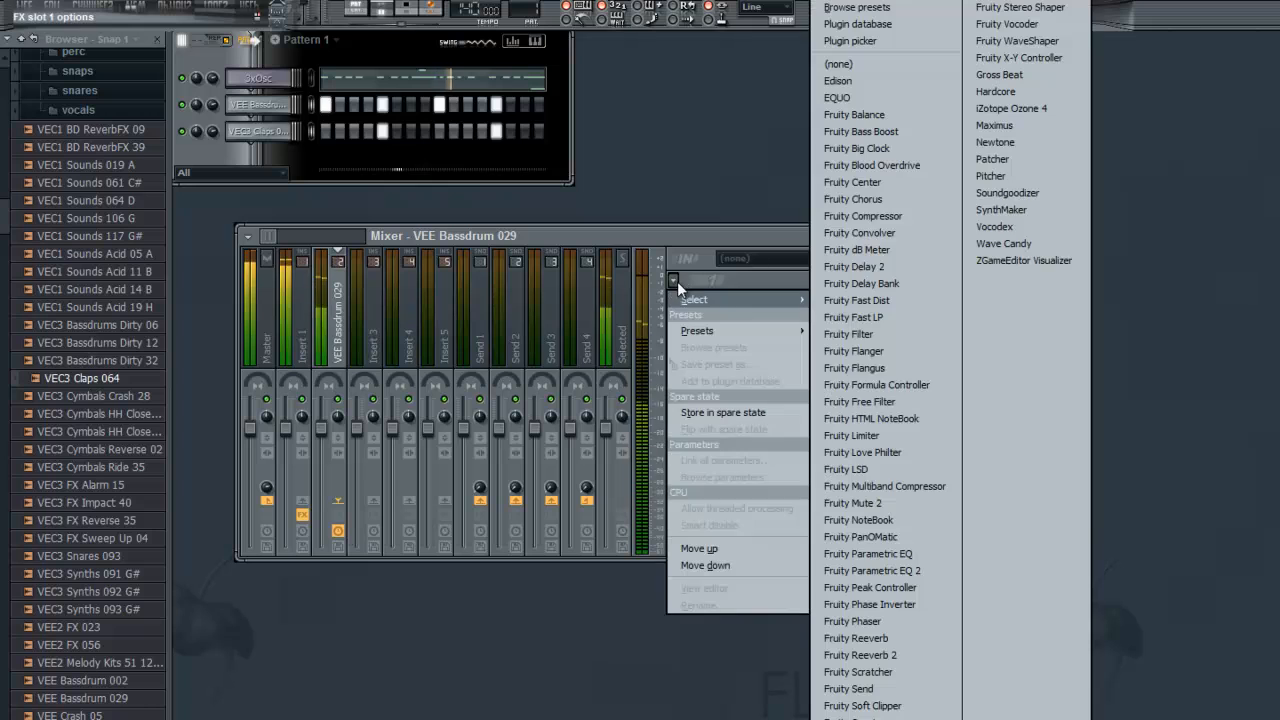
pyautogui.click(1016, 191)
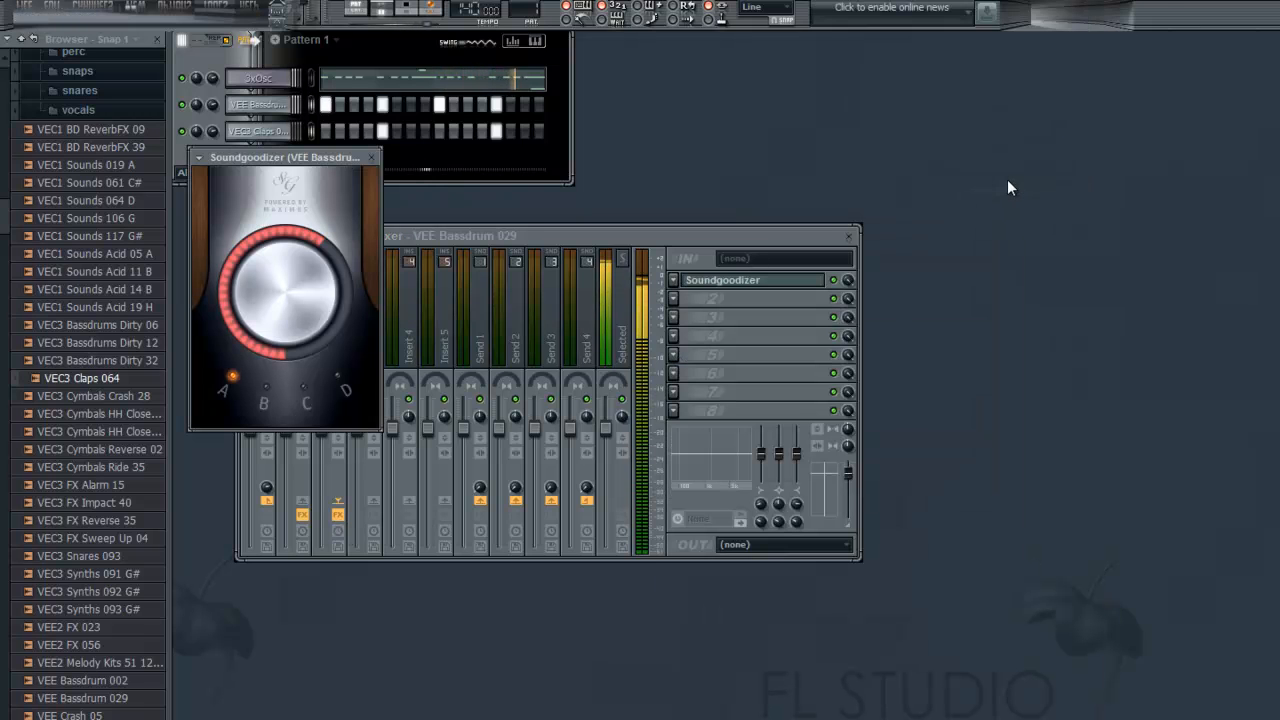
pyautogui.click(371, 157)
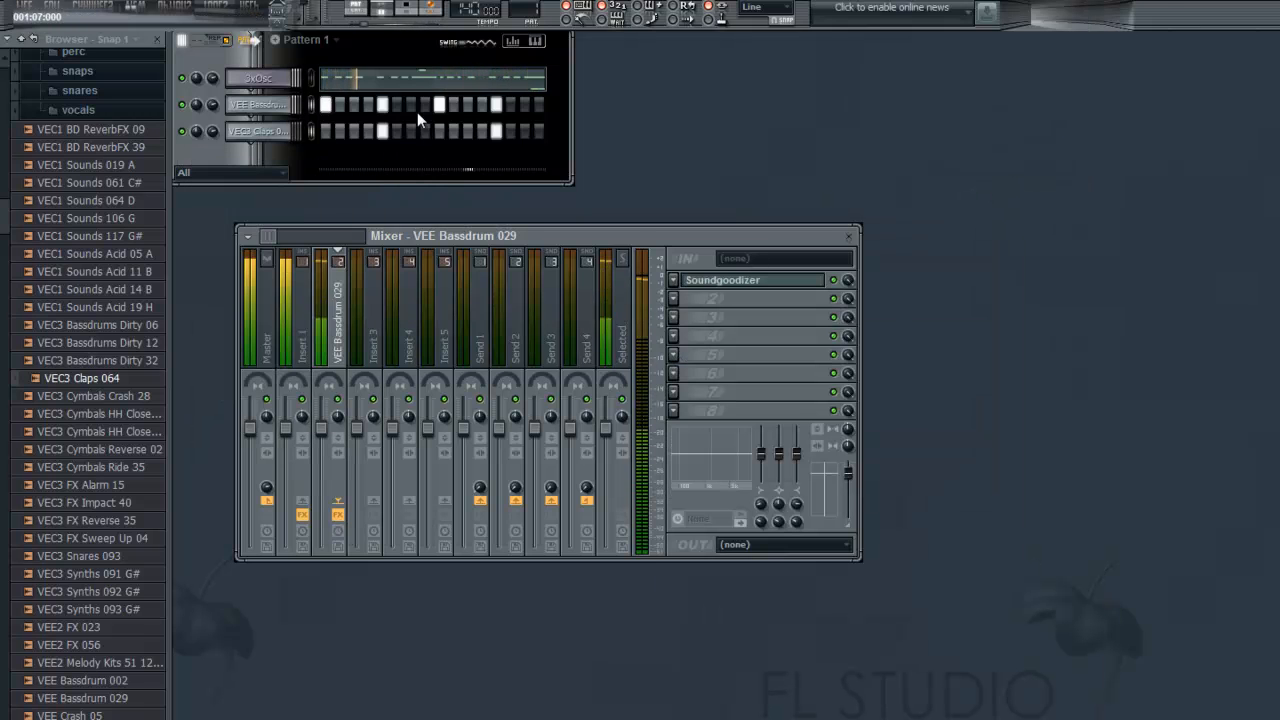
pyautogui.click(408, 10)
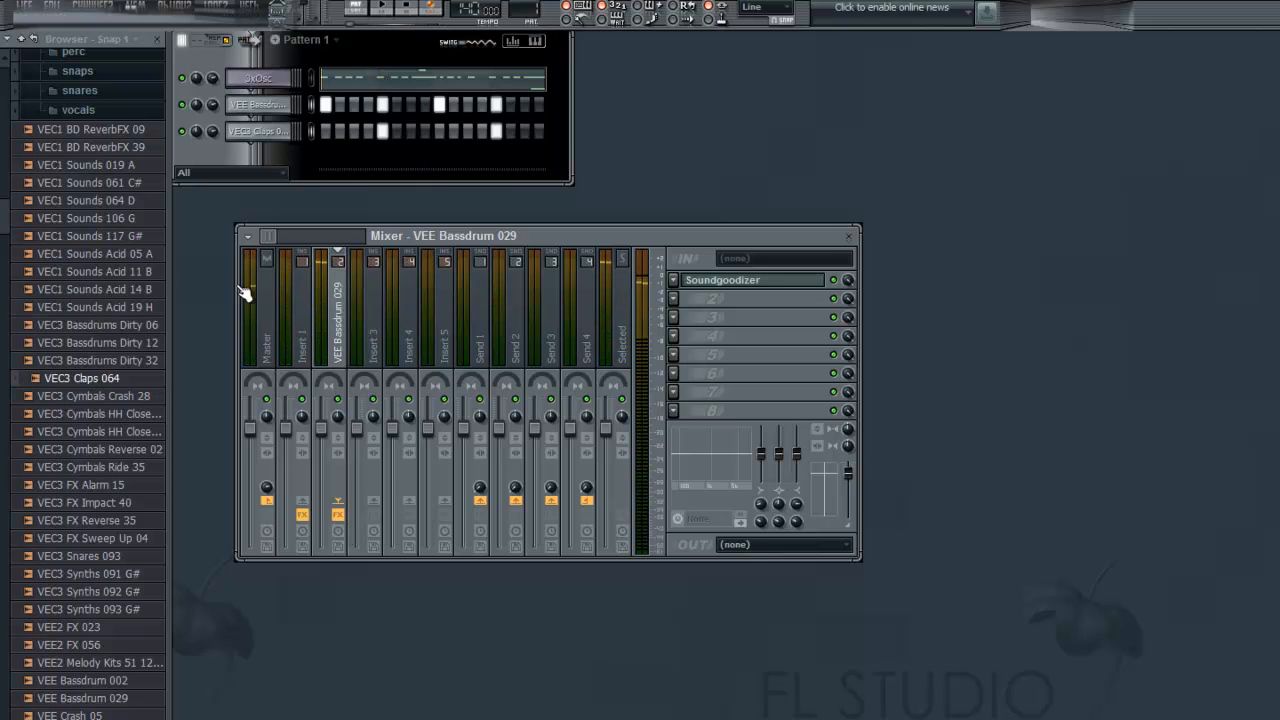
# Step: Raise the high EQ band of mixer track Insert 1 to about 1.6 dB while the pattern plays
pyautogui.click(295, 322)
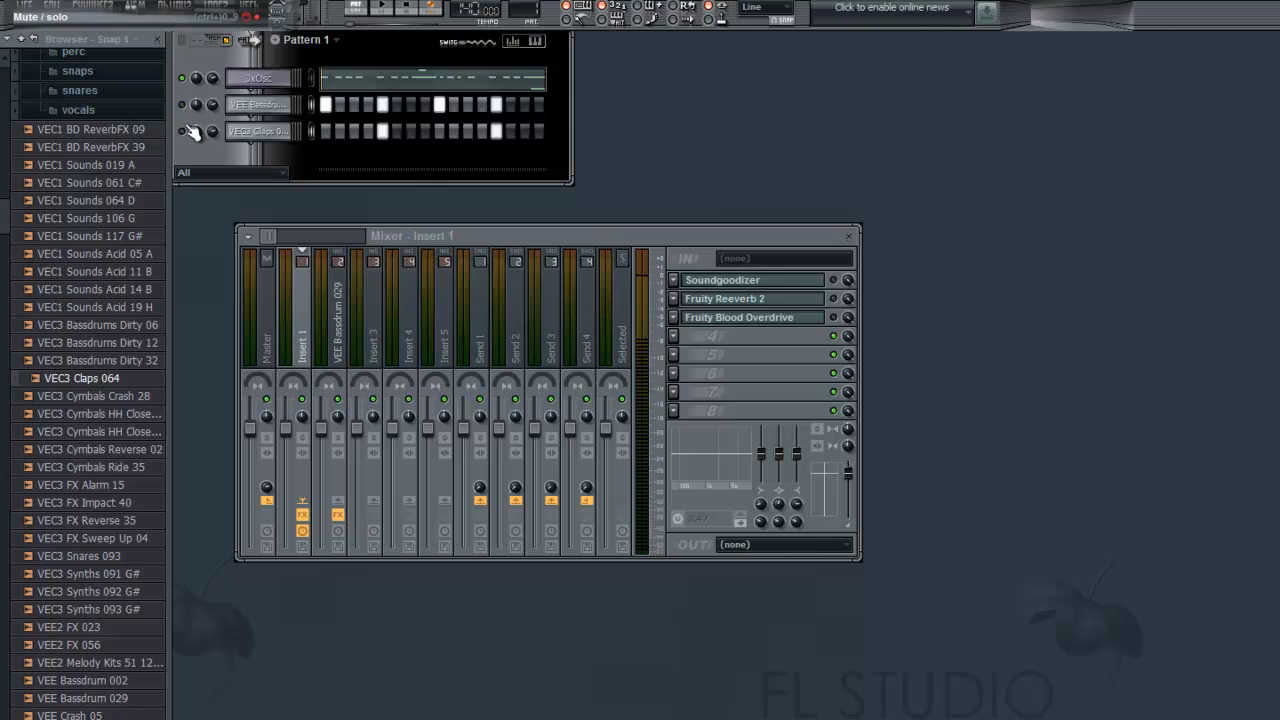
pyautogui.click(381, 7)
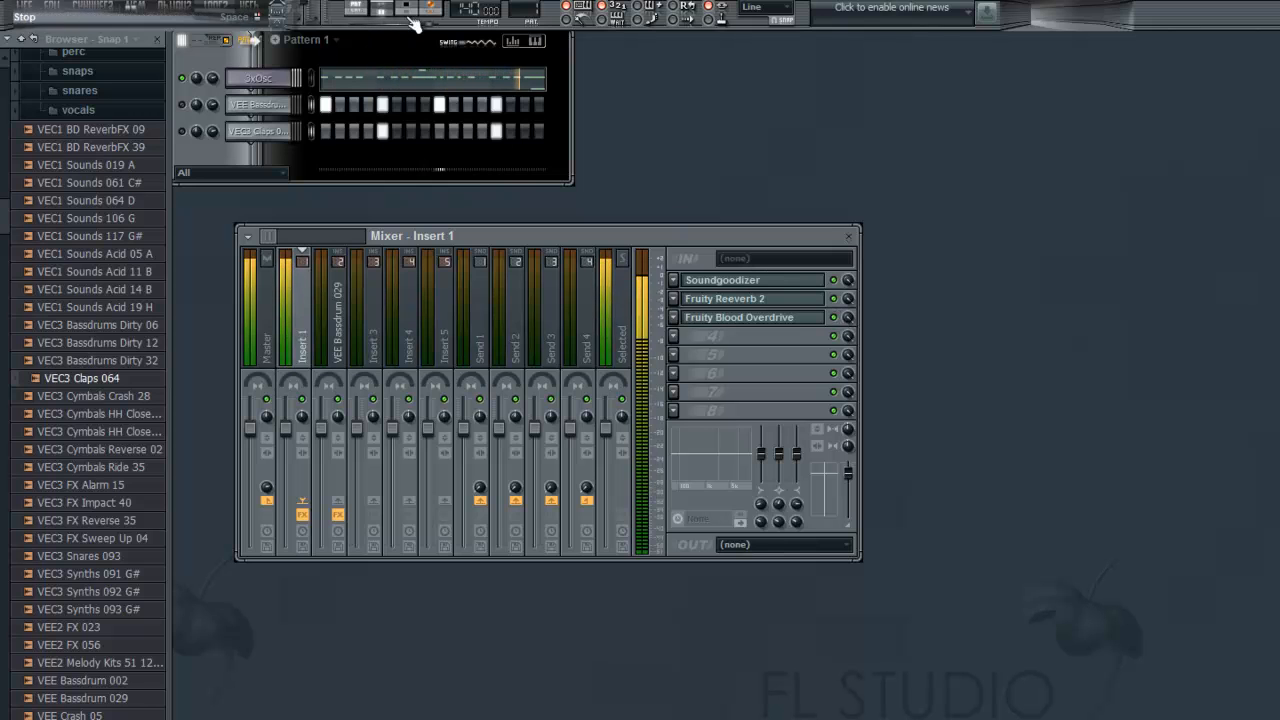
pyautogui.moveTo(797, 454); pyautogui.dragTo(797, 451)
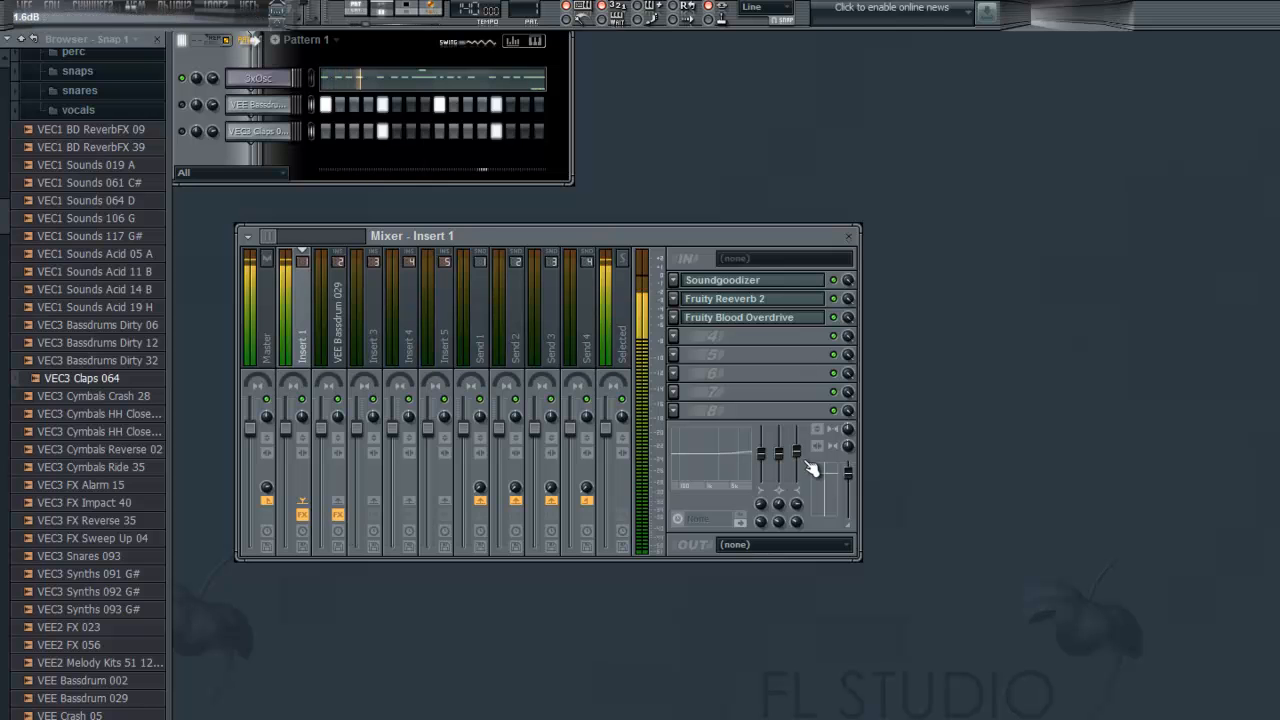
pyautogui.click(396, 14)
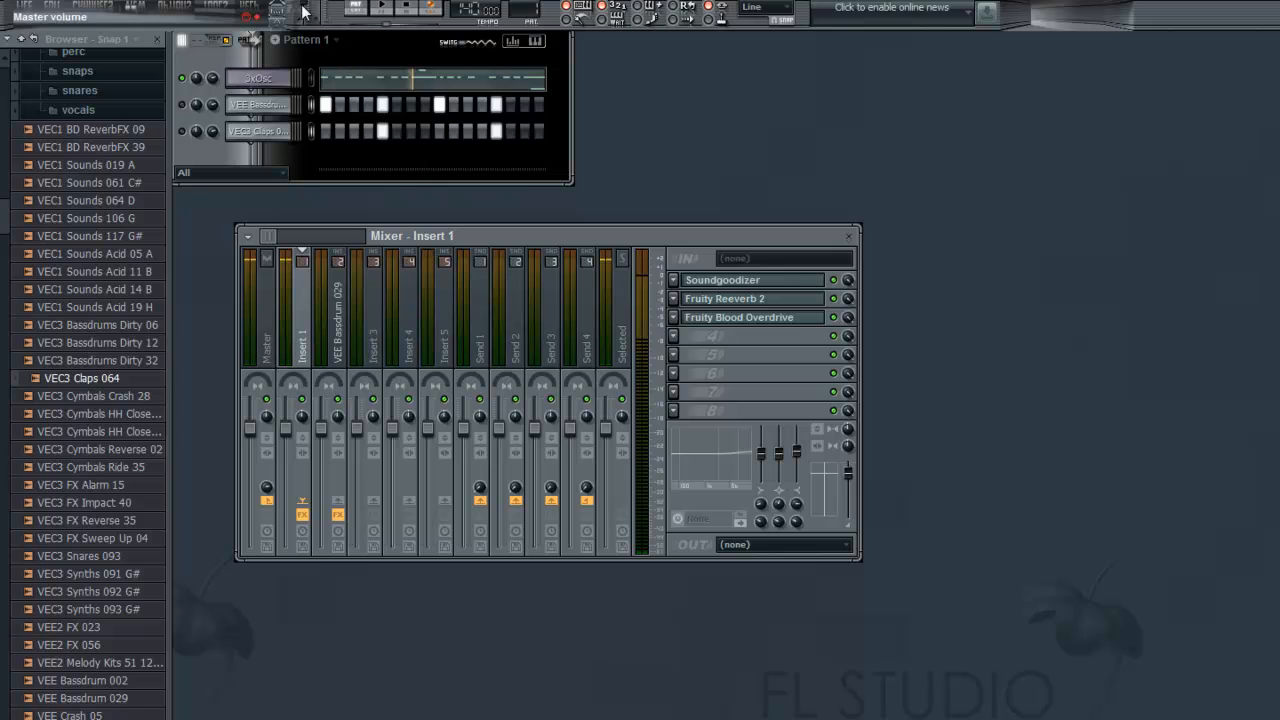
# Step: Load Fruity Filter in effect slot 5 of Insert 1 and adjust its high pass amount
pyautogui.click(678, 355)
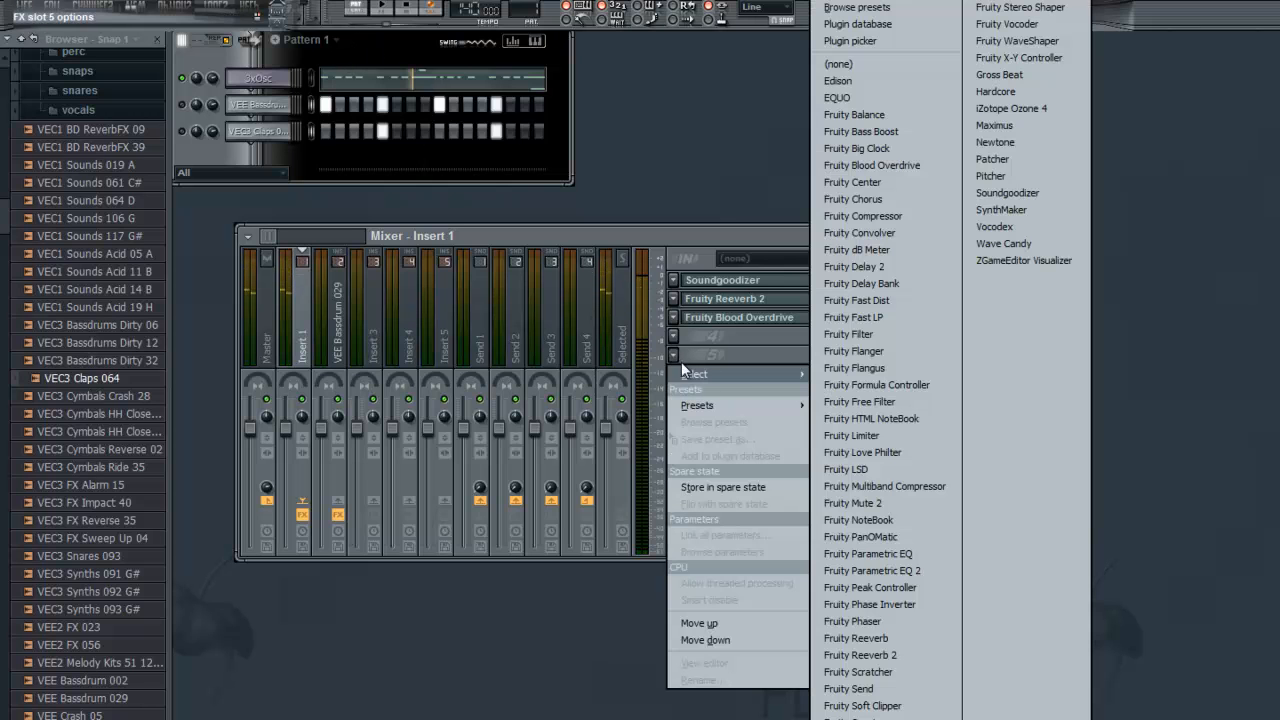
pyautogui.click(859, 336)
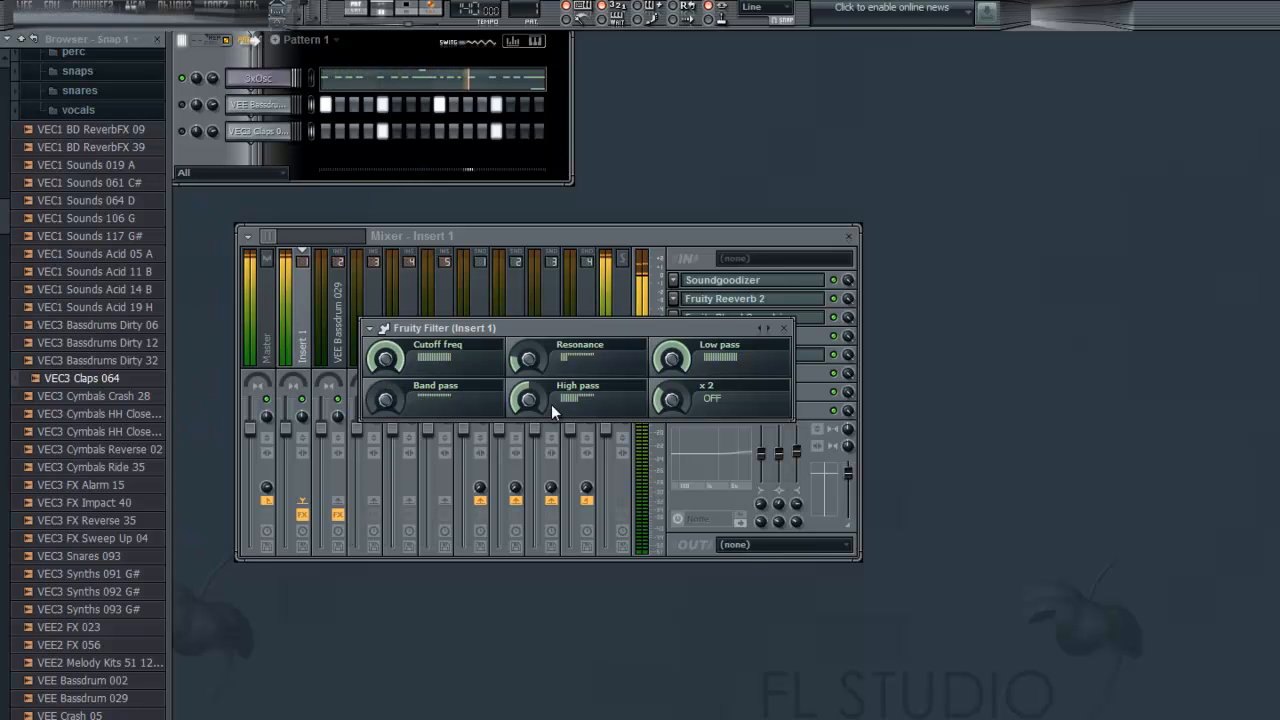
pyautogui.moveTo(534, 465); pyautogui.dragTo(515, 434)
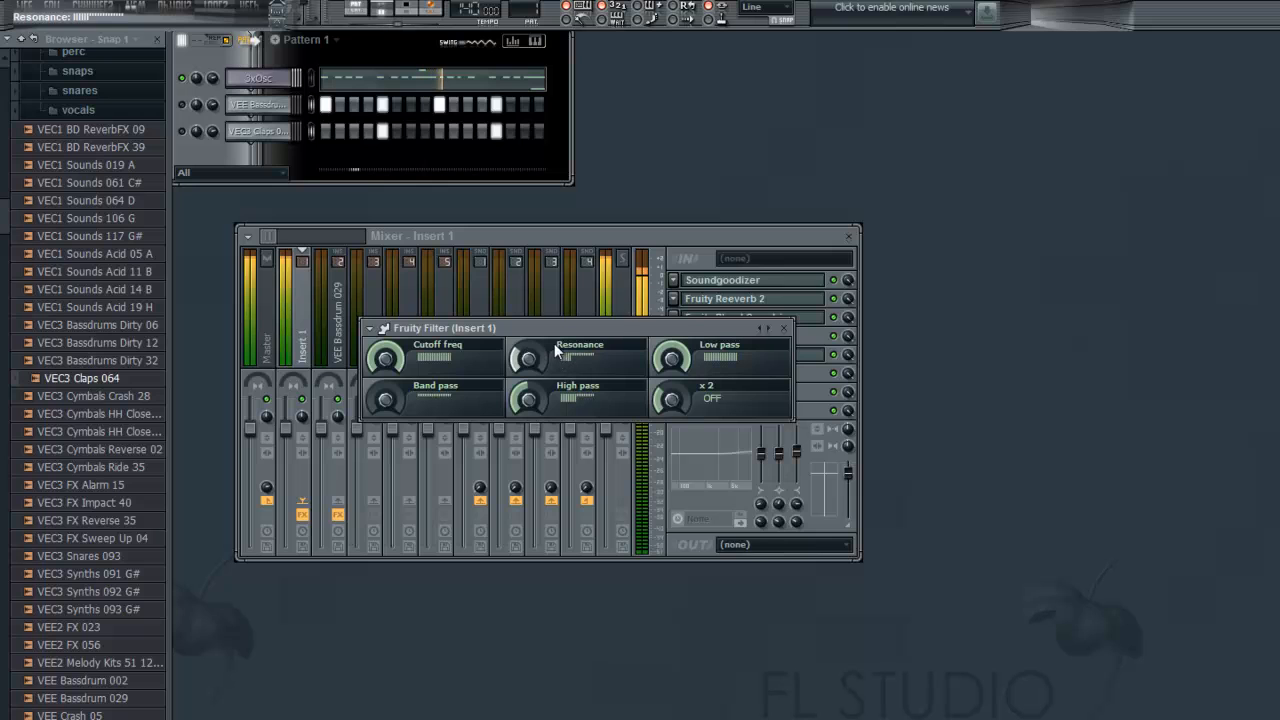
# Step: Switch on Fruity Filter's x2 option and try a lower low pass amount before returning it to full
pyautogui.moveTo(685, 352)
pyautogui.mouseDown()
pyautogui.moveTo(677, 468)
pyautogui.moveTo(706, 582)
pyautogui.moveTo(715, 504)
pyautogui.moveTo(669, 357)
pyautogui.mouseUp()
pyautogui.click(701, 385)
pyautogui.moveTo(683, 366); pyautogui.dragTo(650, 254)
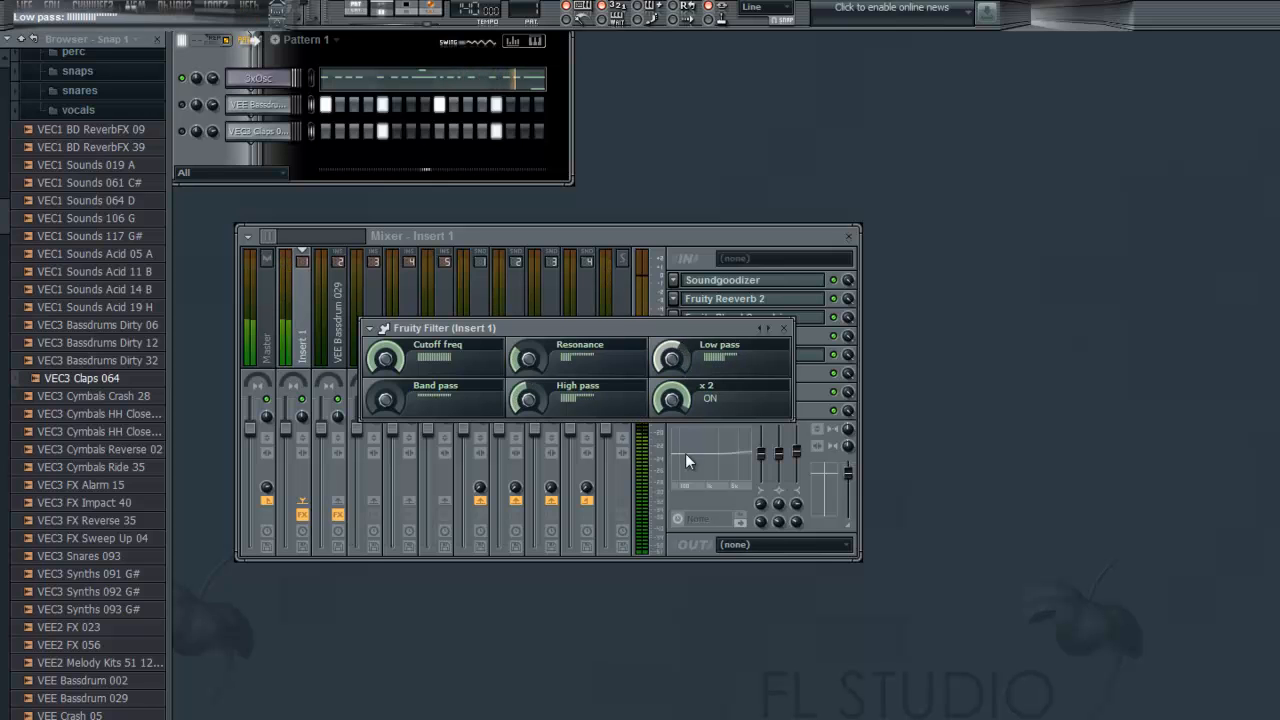
pyautogui.click(671, 399)
pyautogui.click(684, 393)
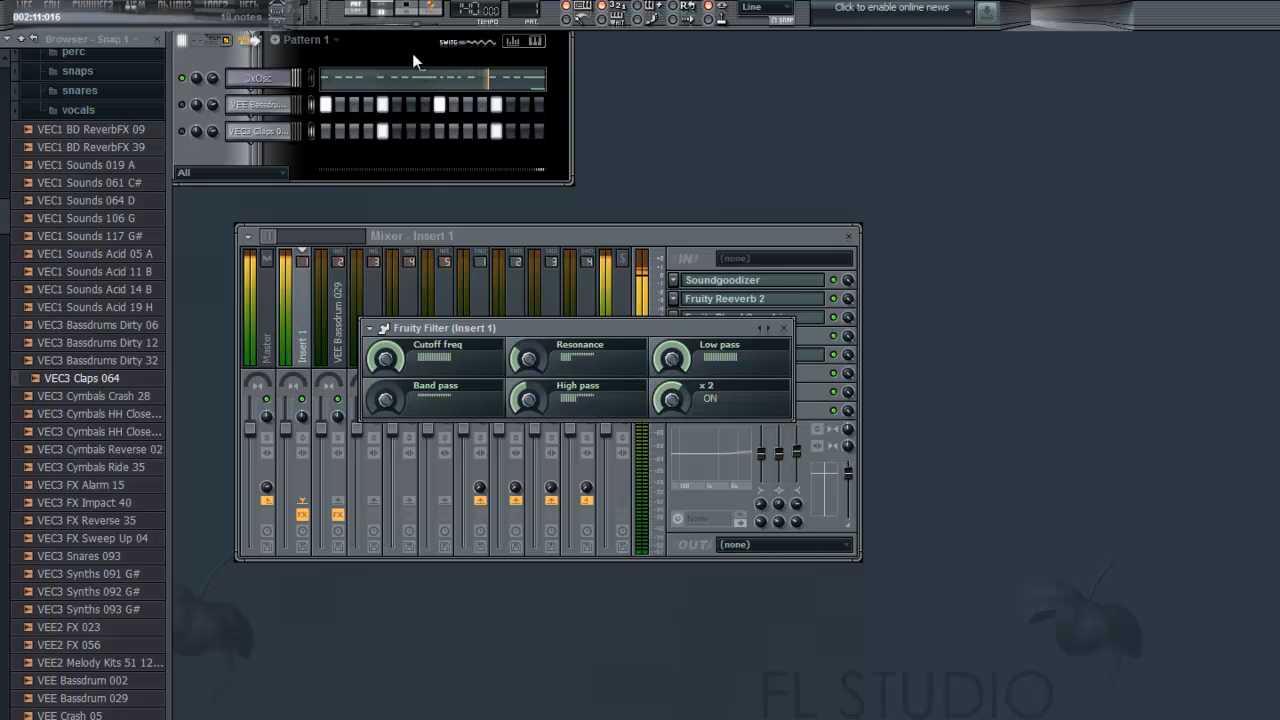
pyautogui.click(410, 9)
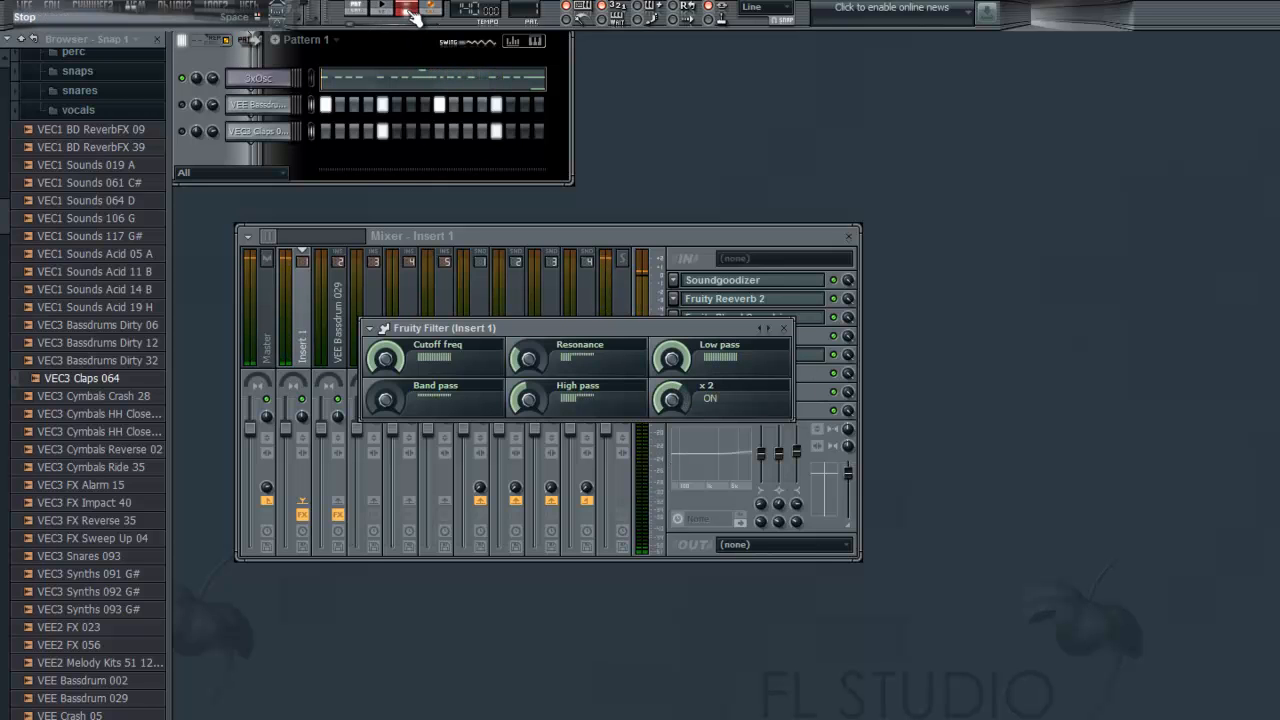
# Step: Place Pattern 1 on playlist Track 1 at bar 1 and again at bar 5
pyautogui.click(838, 2)
pyautogui.click(293, 126)
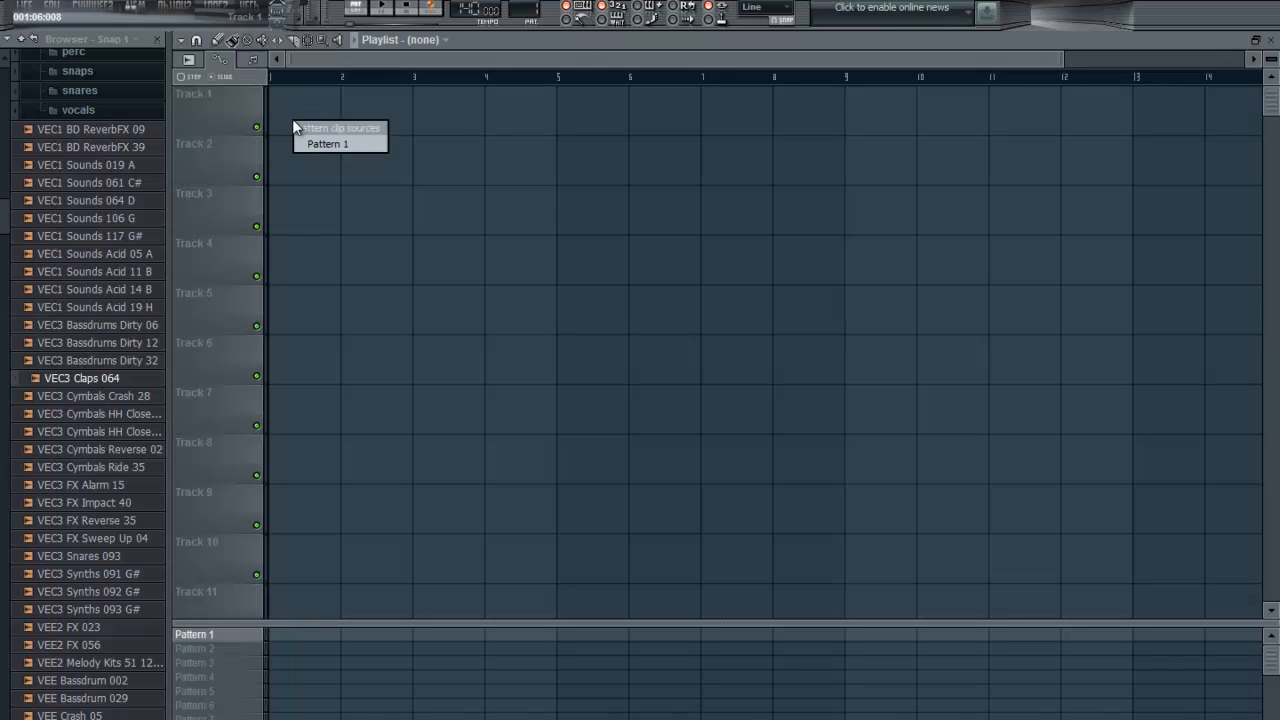
pyautogui.click(335, 136)
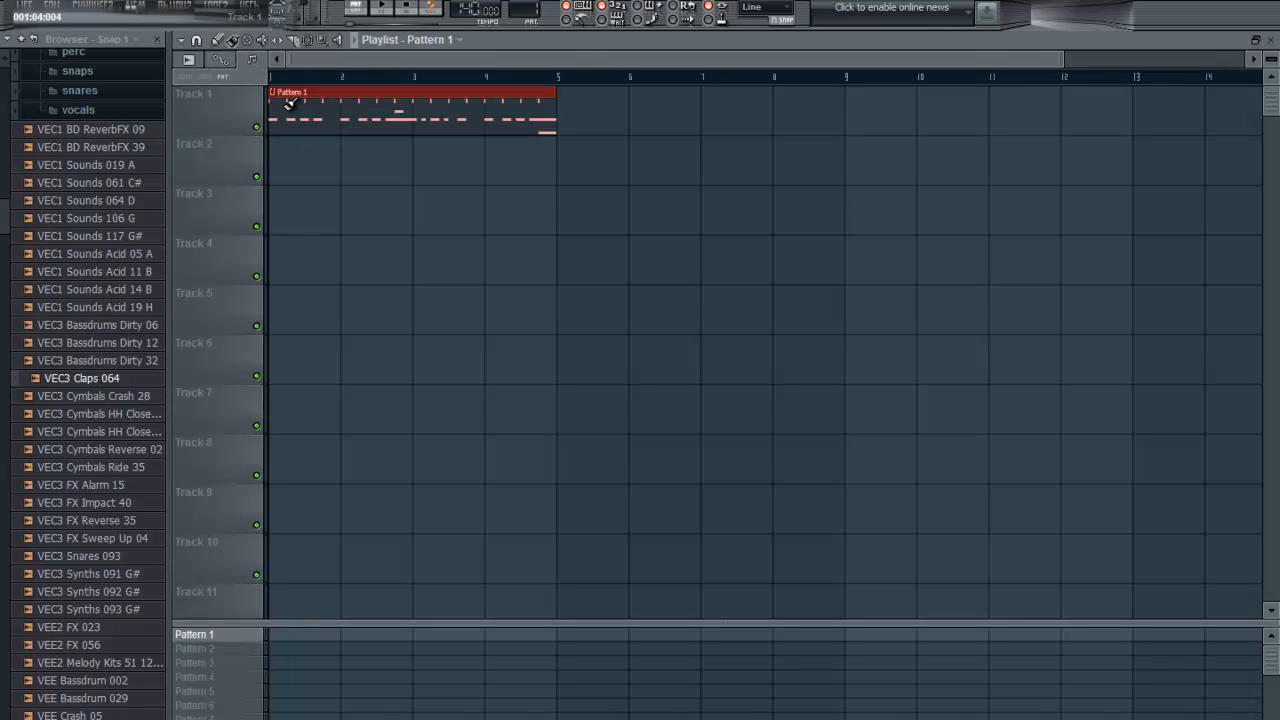
pyautogui.moveTo(487, 105); pyautogui.dragTo(660, 106)
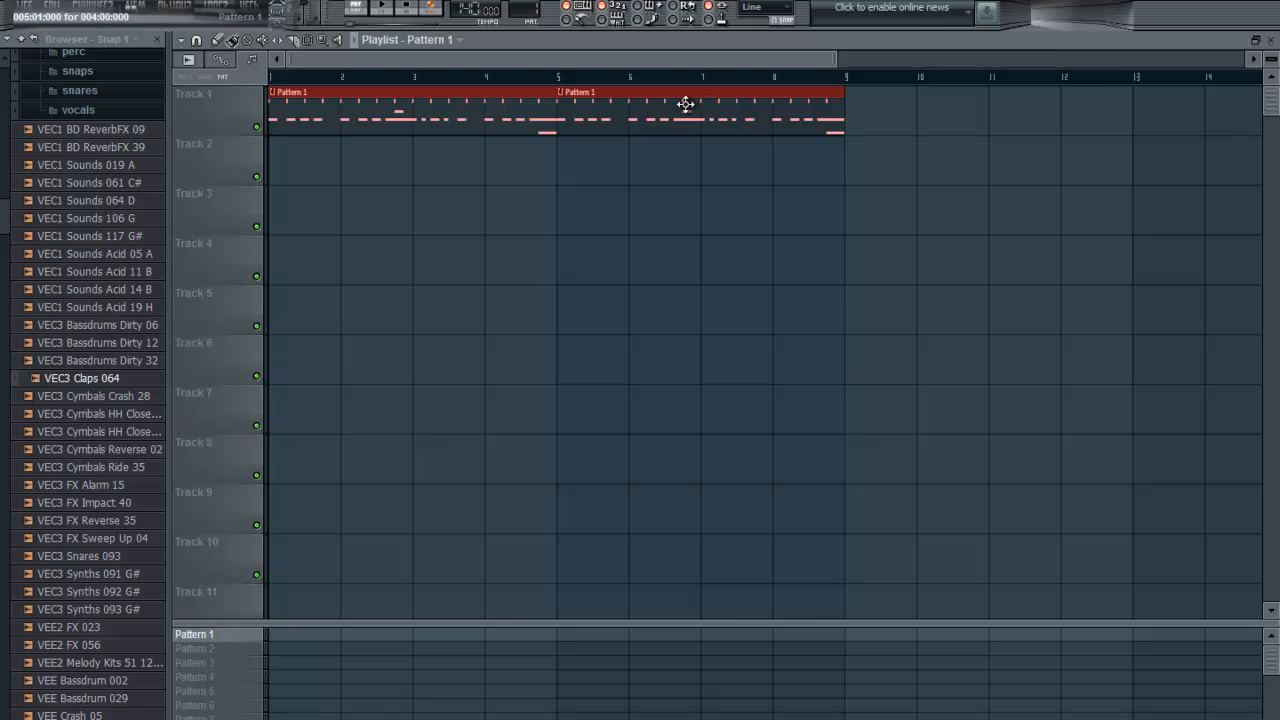
# Step: Play the playlist arrangement from bar 1 and check the channels and mixer levels during playback
pyautogui.click(381, 7)
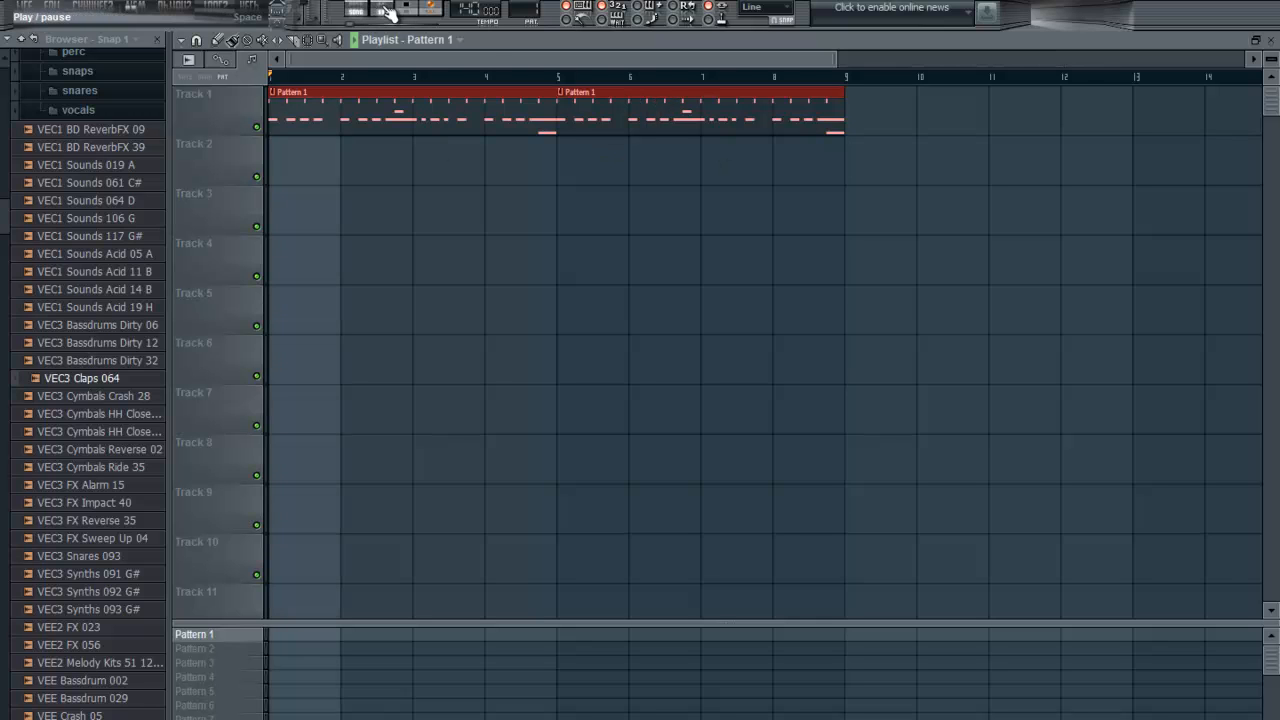
pyautogui.click(1272, 41)
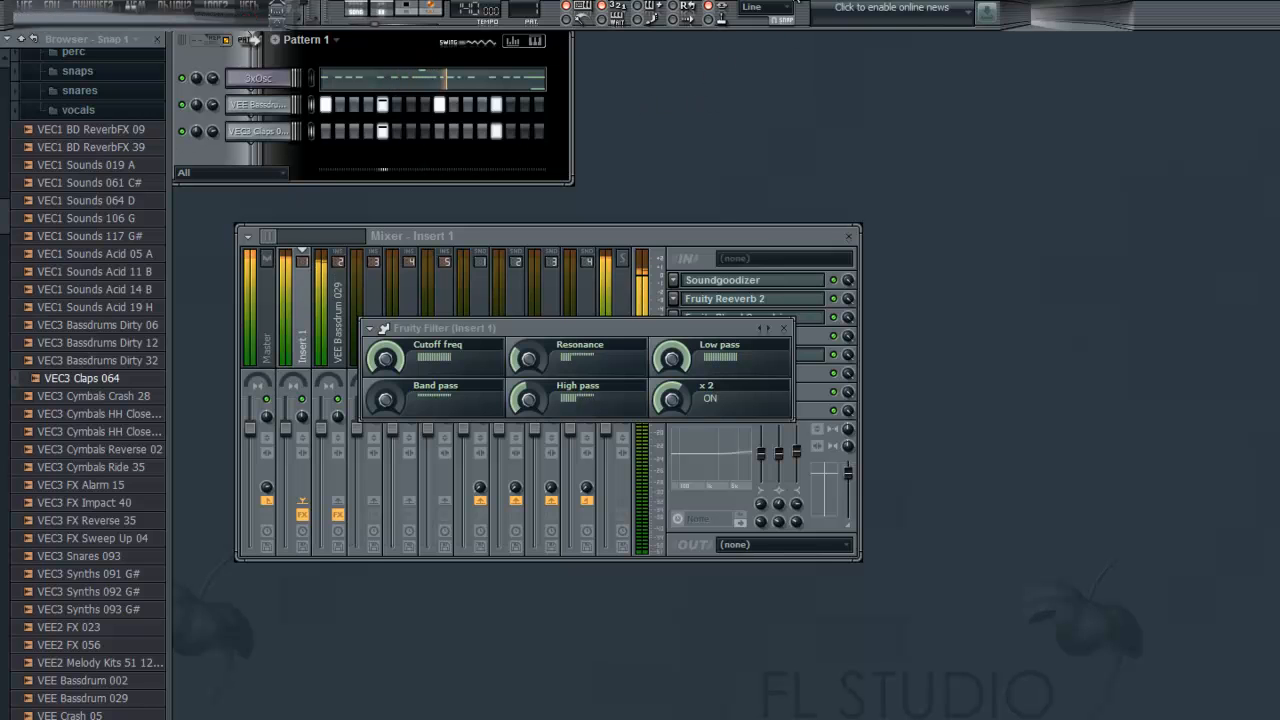
pyautogui.click(826, 1)
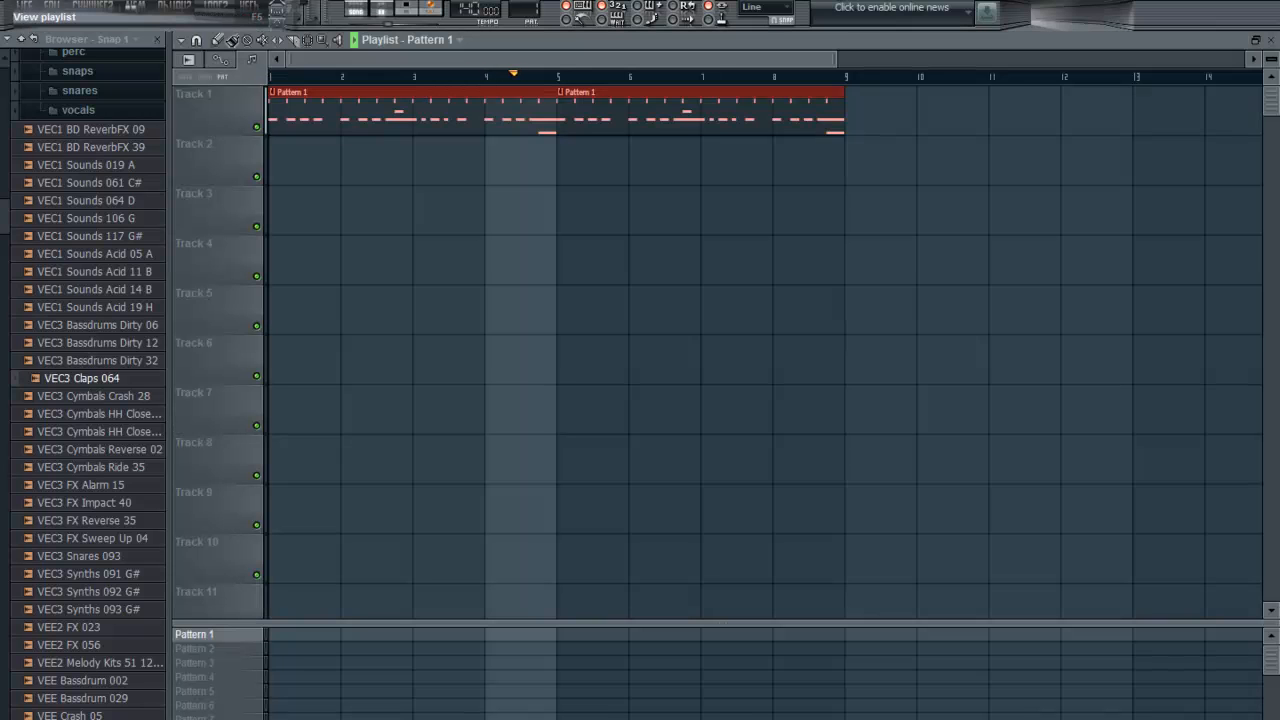
pyautogui.click(416, 10)
pyautogui.press('F5')
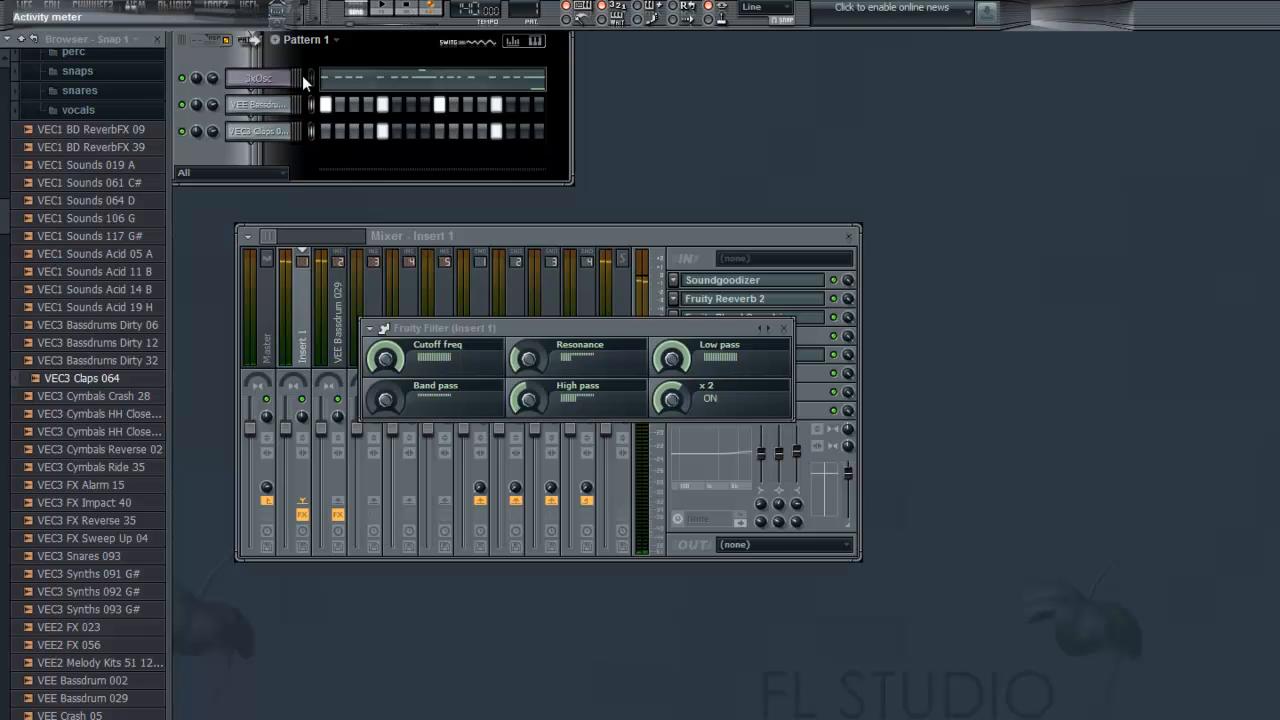
# Step: Turn Fruity Filter's cutoff frequency on Insert 1 down to minimum and create an automation clip for it
pyautogui.click(784, 330)
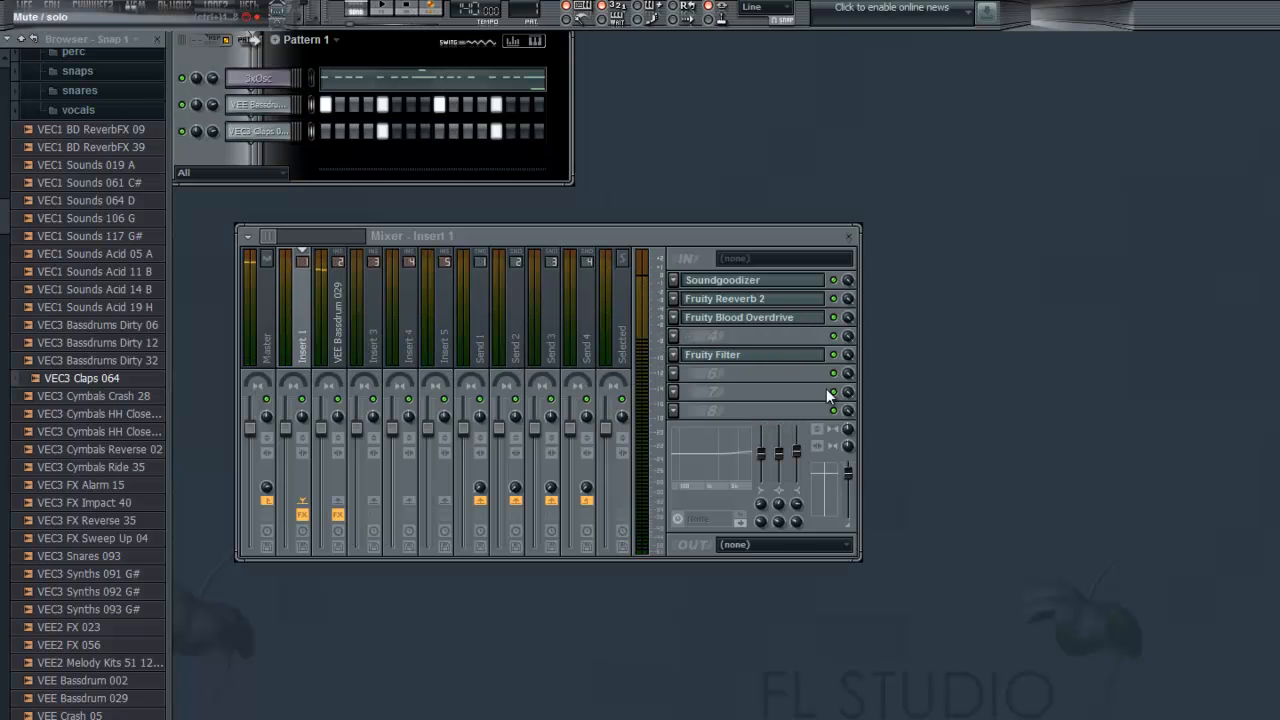
pyautogui.click(768, 358)
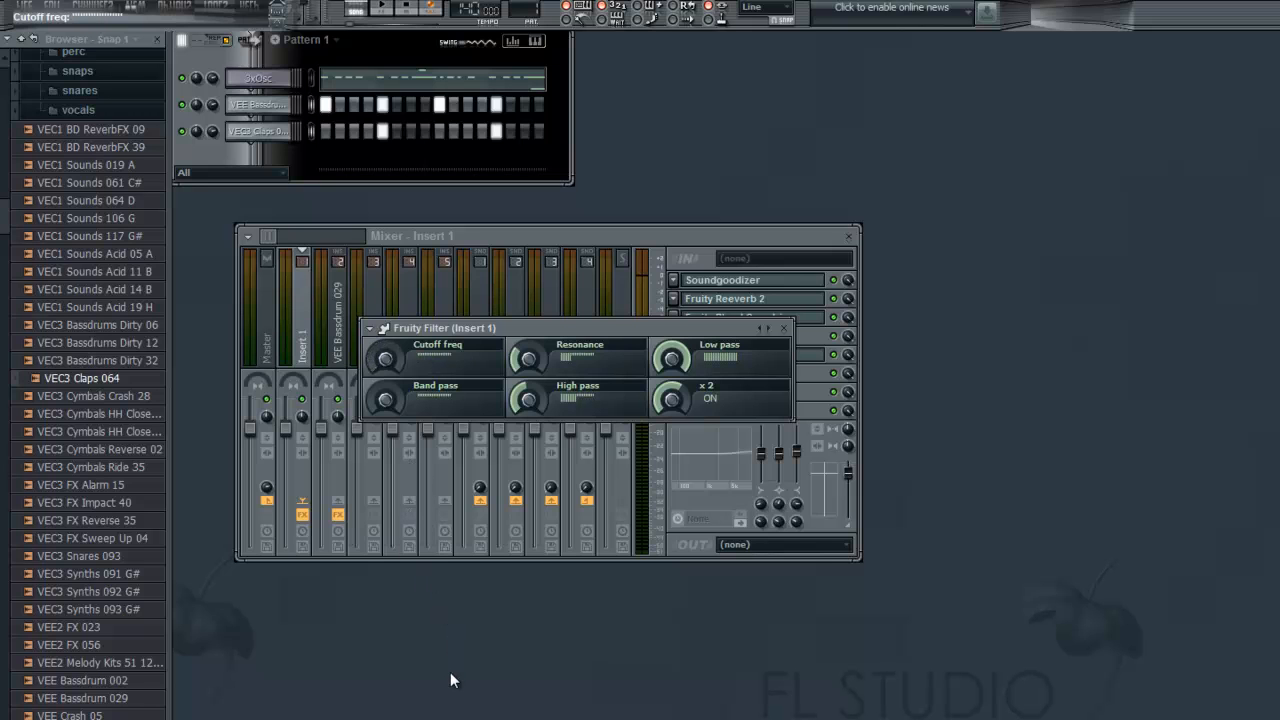
pyautogui.rightClick(383, 360)
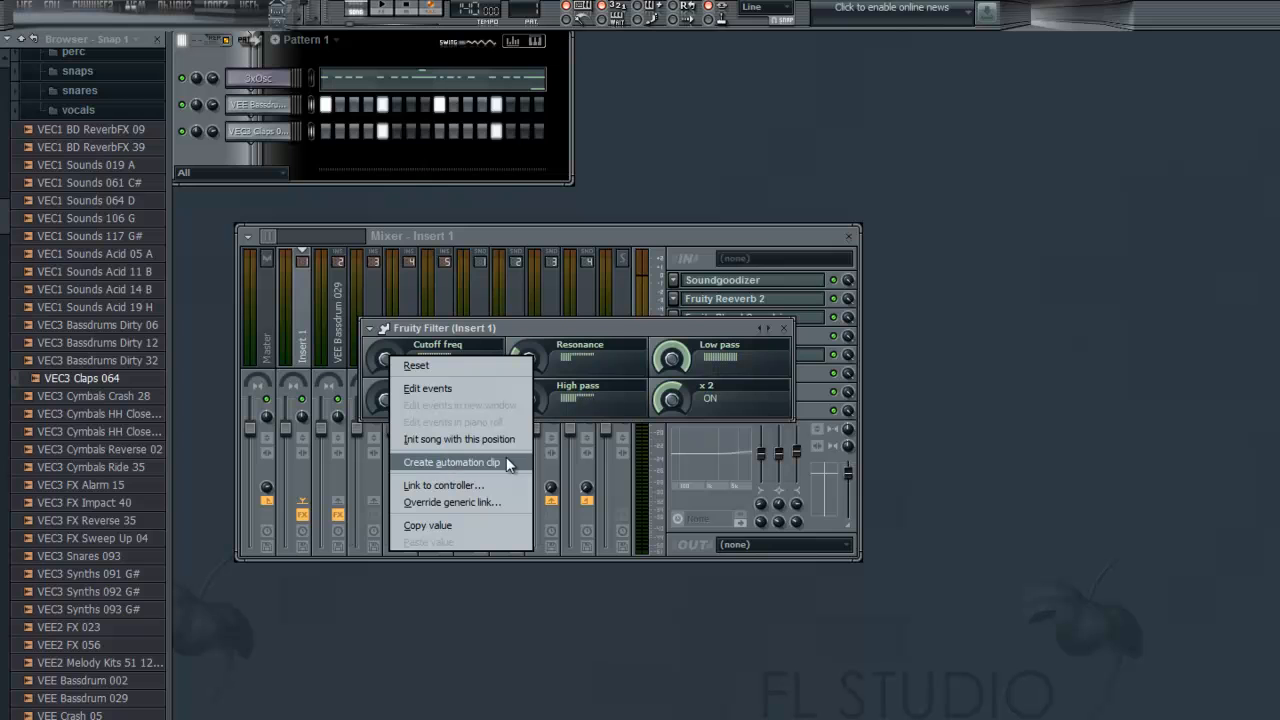
pyautogui.click(414, 461)
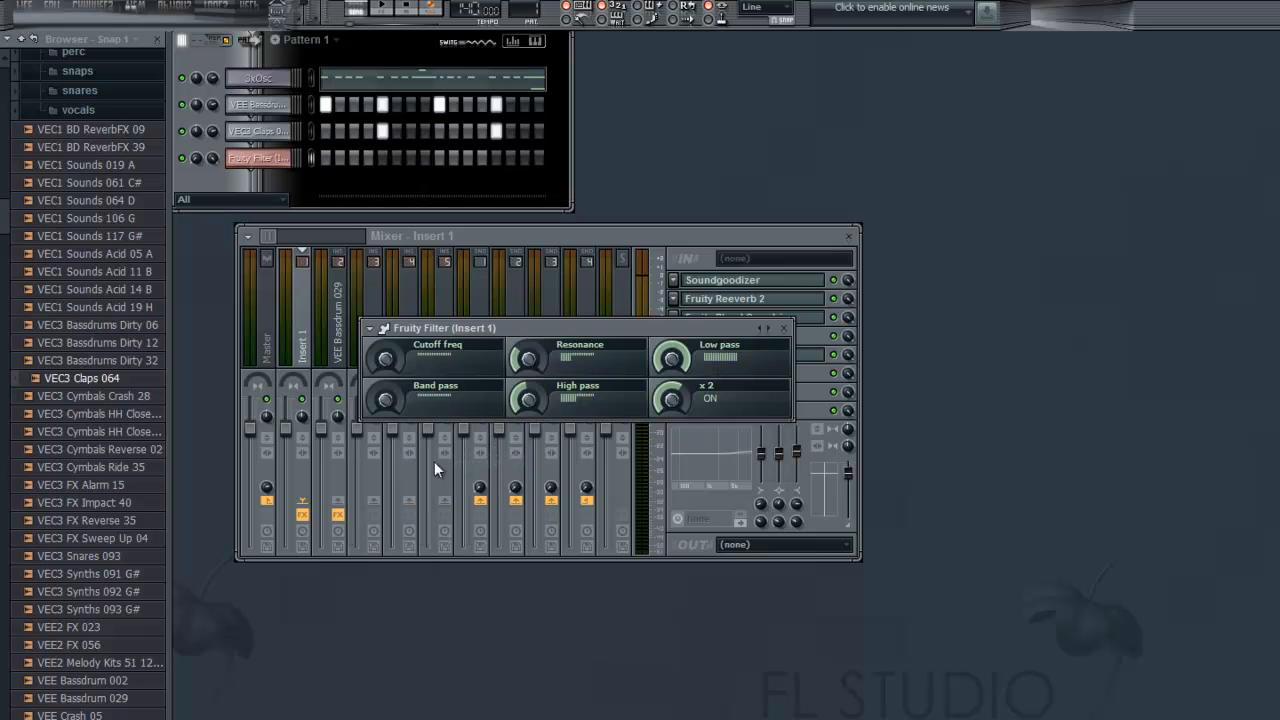
pyautogui.click(680, 362)
pyautogui.click(786, 329)
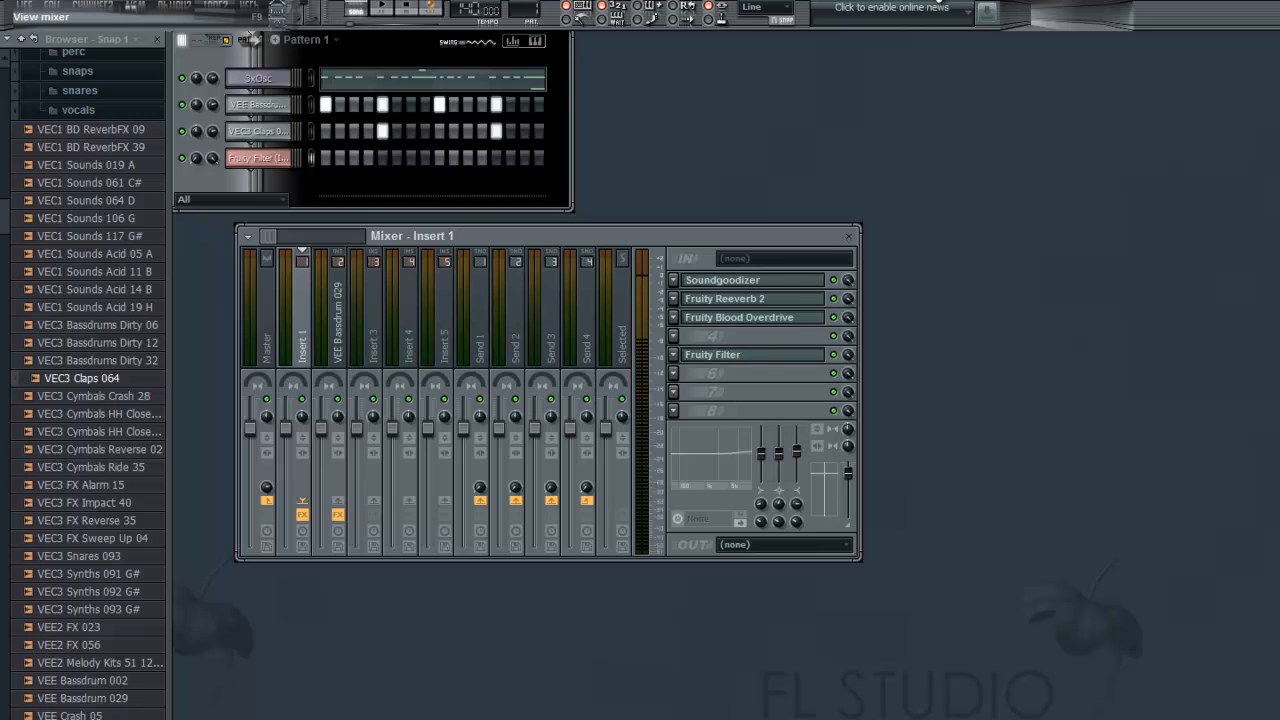
# Step: Shape the cutoff automation clip on playlist Track 2 into a gently curved rise from bar 1 to bar 5, ending the clip there
pyautogui.click(277, 8)
pyautogui.click(277, 8)
pyautogui.click(254, 8)
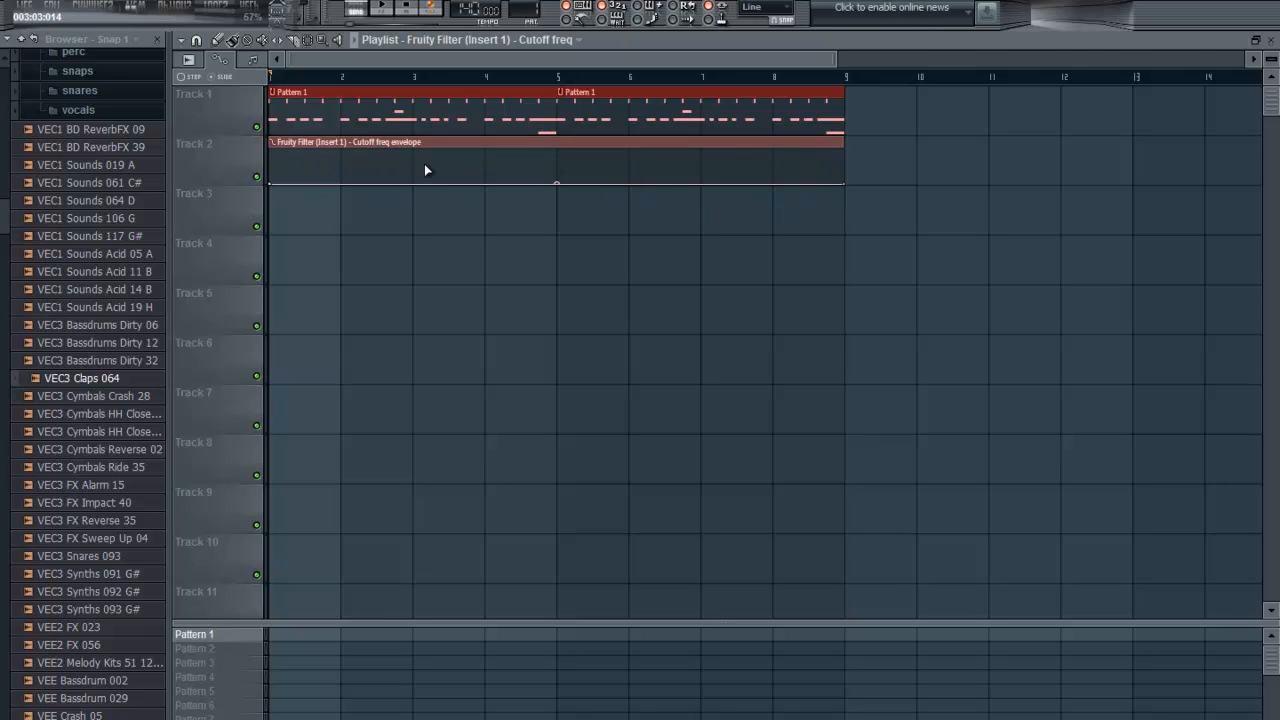
pyautogui.moveTo(557, 183); pyautogui.dragTo(577, 32)
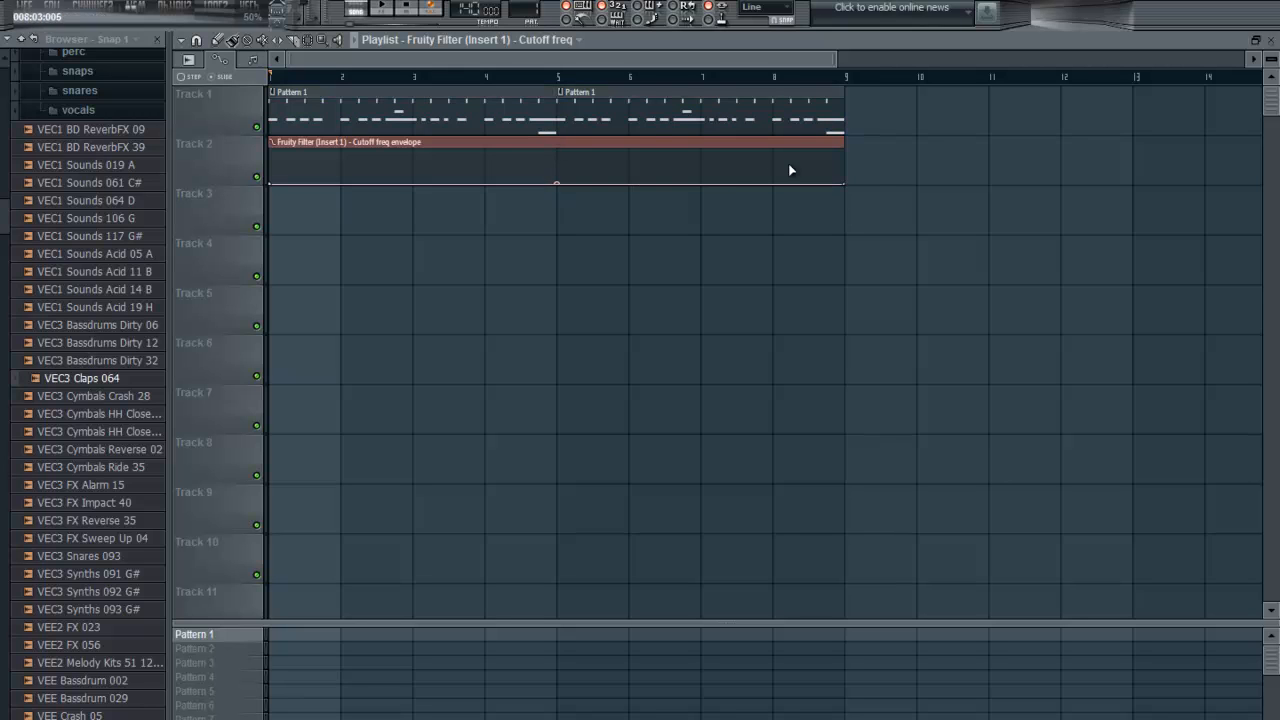
pyautogui.moveTo(846, 182); pyautogui.dragTo(565, 152)
pyautogui.moveTo(410, 153); pyautogui.dragTo(434, 337)
# Step: Preview the cutoff automation in the playlist and mute the kick and clap channels
pyautogui.click(384, 12)
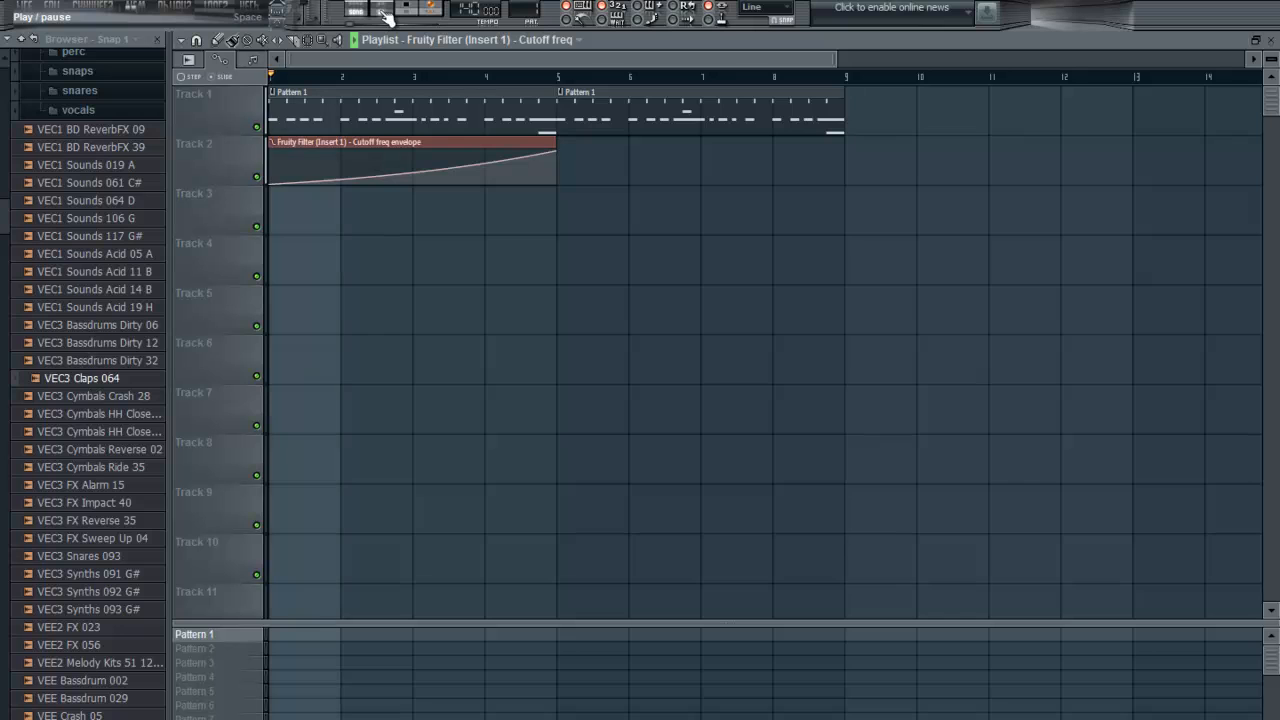
pyautogui.click(406, 9)
pyautogui.click(1273, 39)
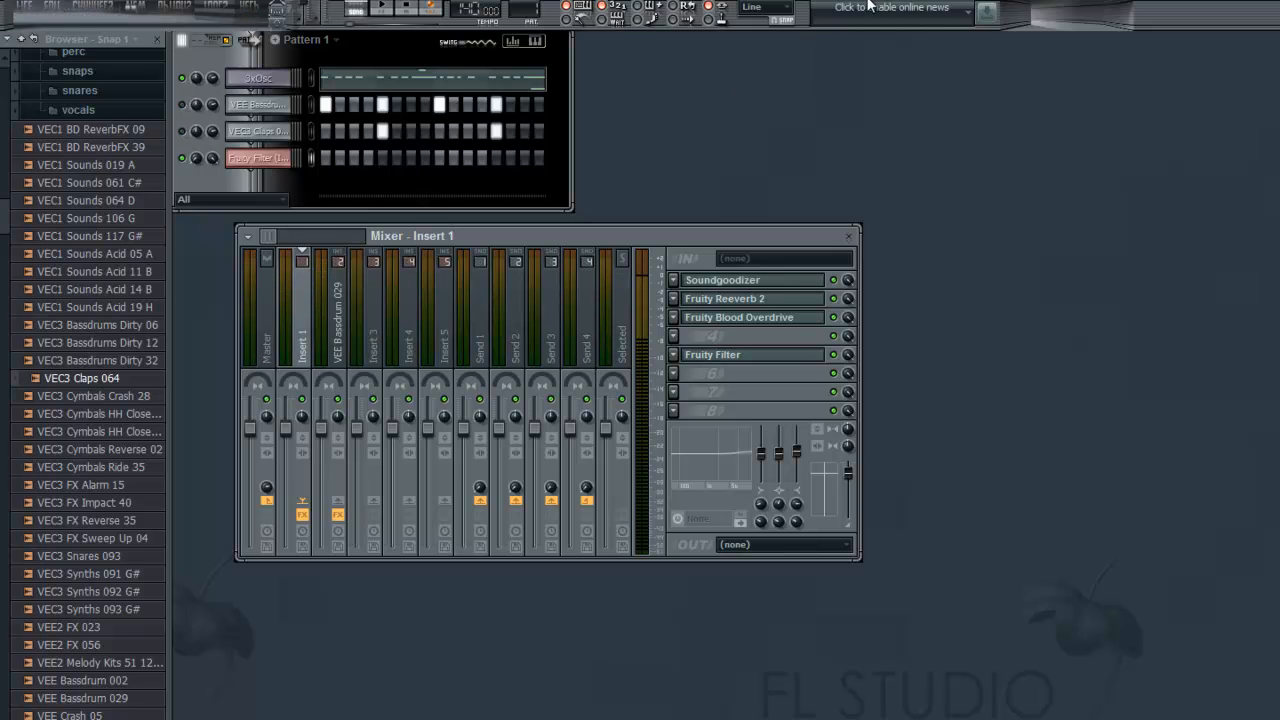
pyautogui.press('F5')
# Step: Play the filtered melody and set a playback loop over bars 1 to 4 of the playlist
pyautogui.click(378, 8)
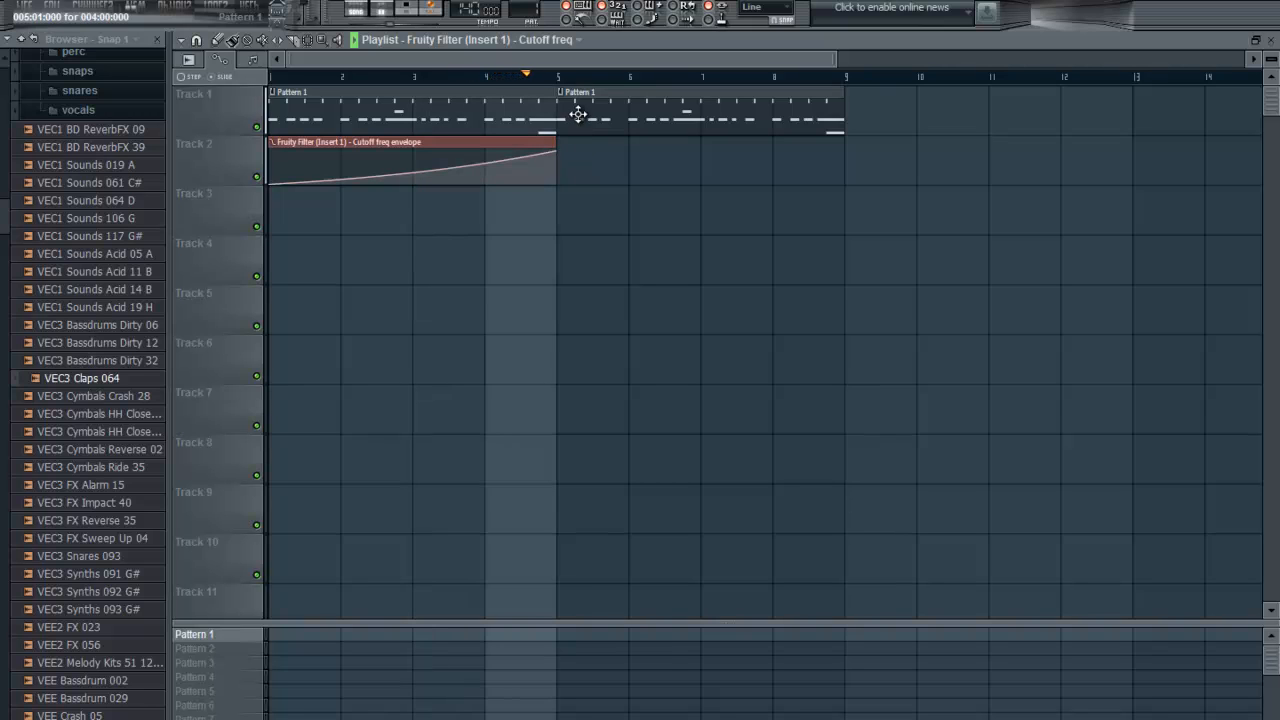
pyautogui.click(408, 12)
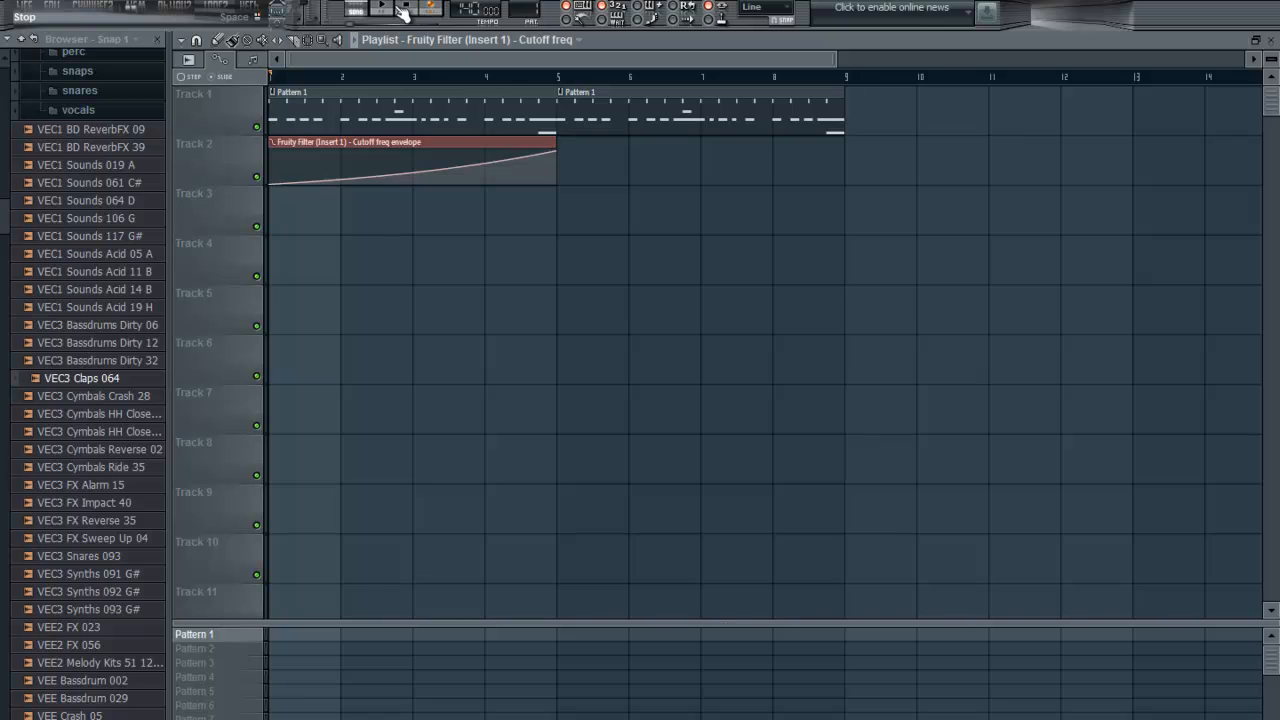
pyautogui.click(376, 6)
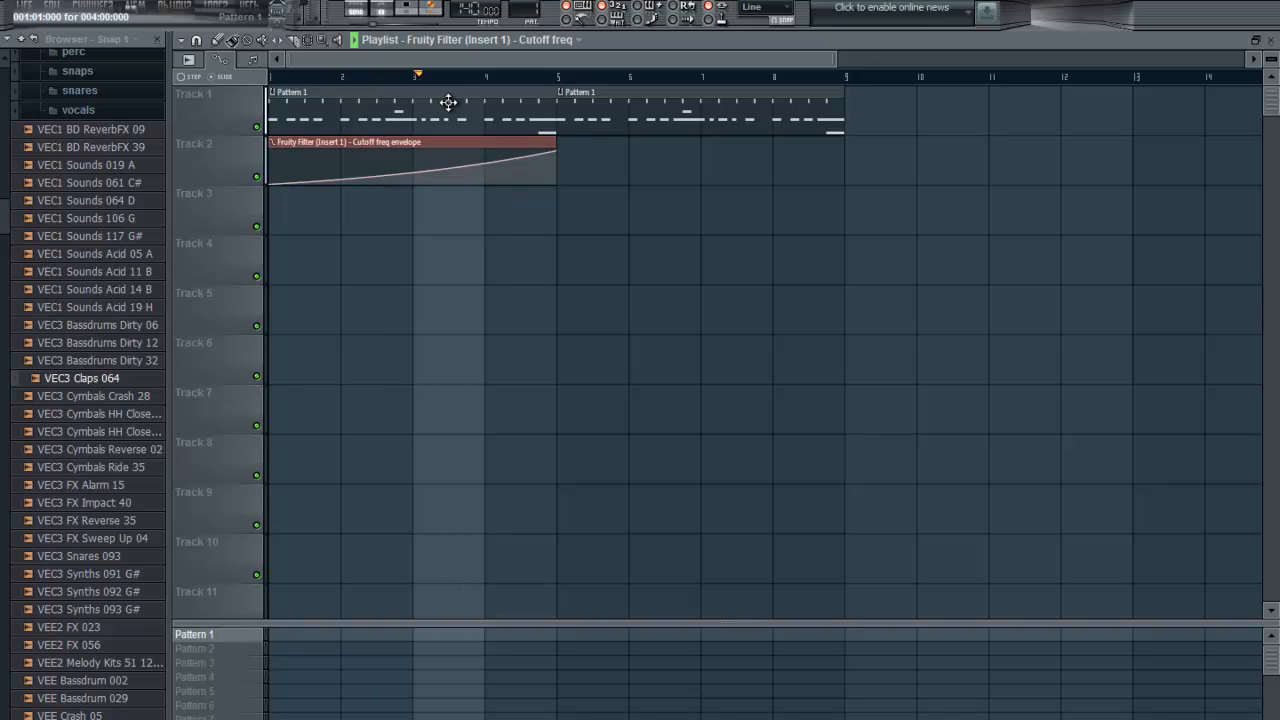
pyautogui.moveTo(269, 79); pyautogui.dragTo(541, 91)
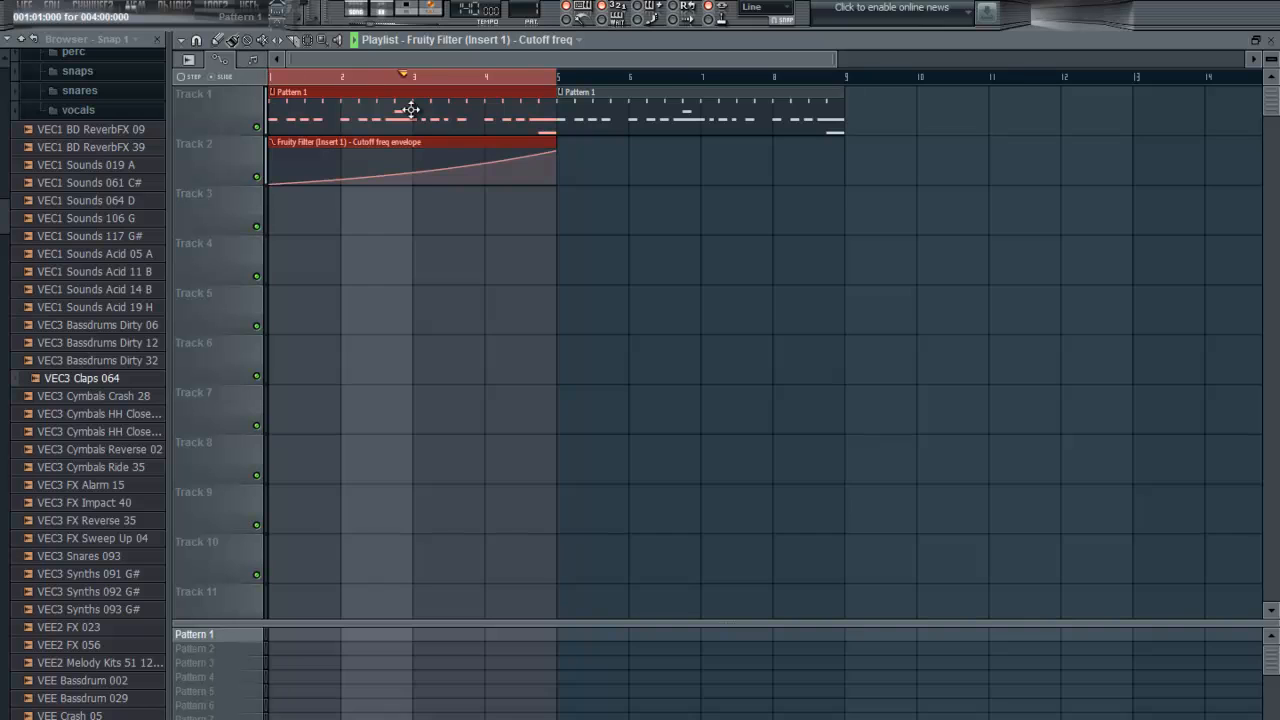
# Step: Try different tensions on the cutoff automation curve while the loop plays, and restore the gentle rise
pyautogui.moveTo(414, 172)
pyautogui.mouseDown()
pyautogui.moveTo(420, 129)
pyautogui.moveTo(409, 142)
pyautogui.moveTo(423, 329)
pyautogui.moveTo(415, 180)
pyautogui.mouseUp()
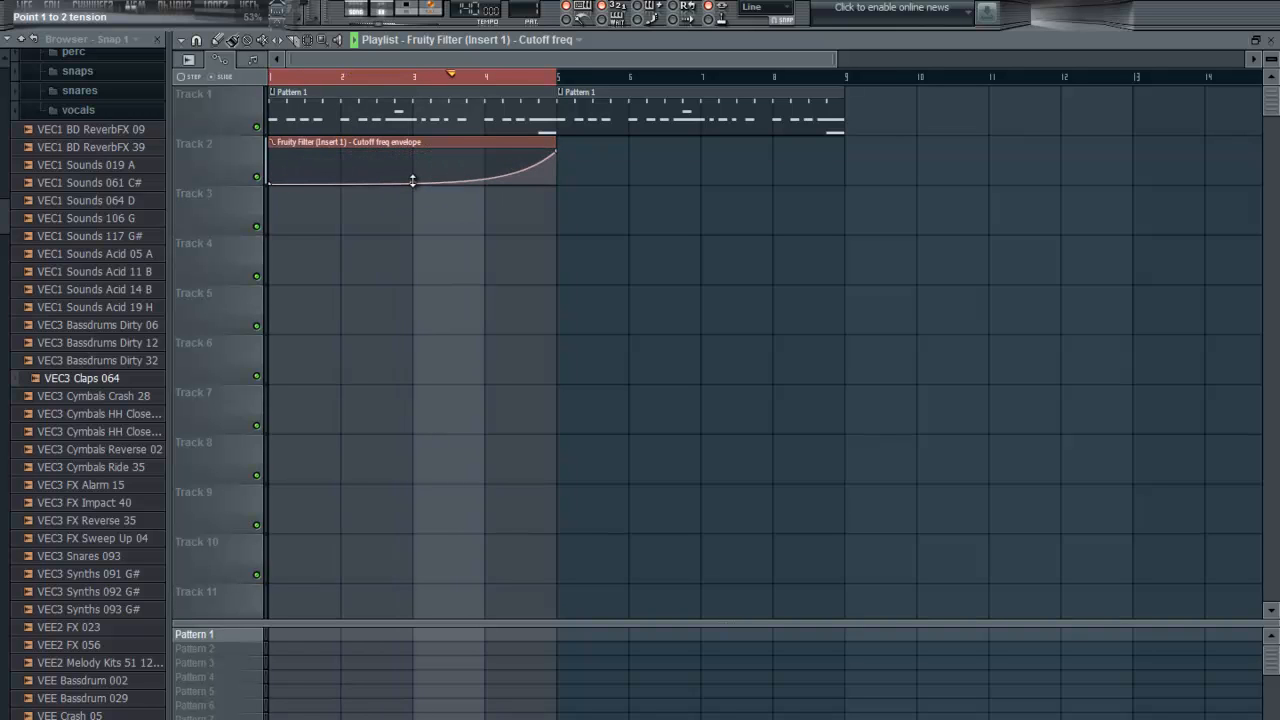
pyautogui.moveTo(412, 181); pyautogui.dragTo(416, 85)
pyautogui.moveTo(416, 177); pyautogui.dragTo(388, 542)
pyautogui.moveTo(347, 418); pyautogui.dragTo(402, 615)
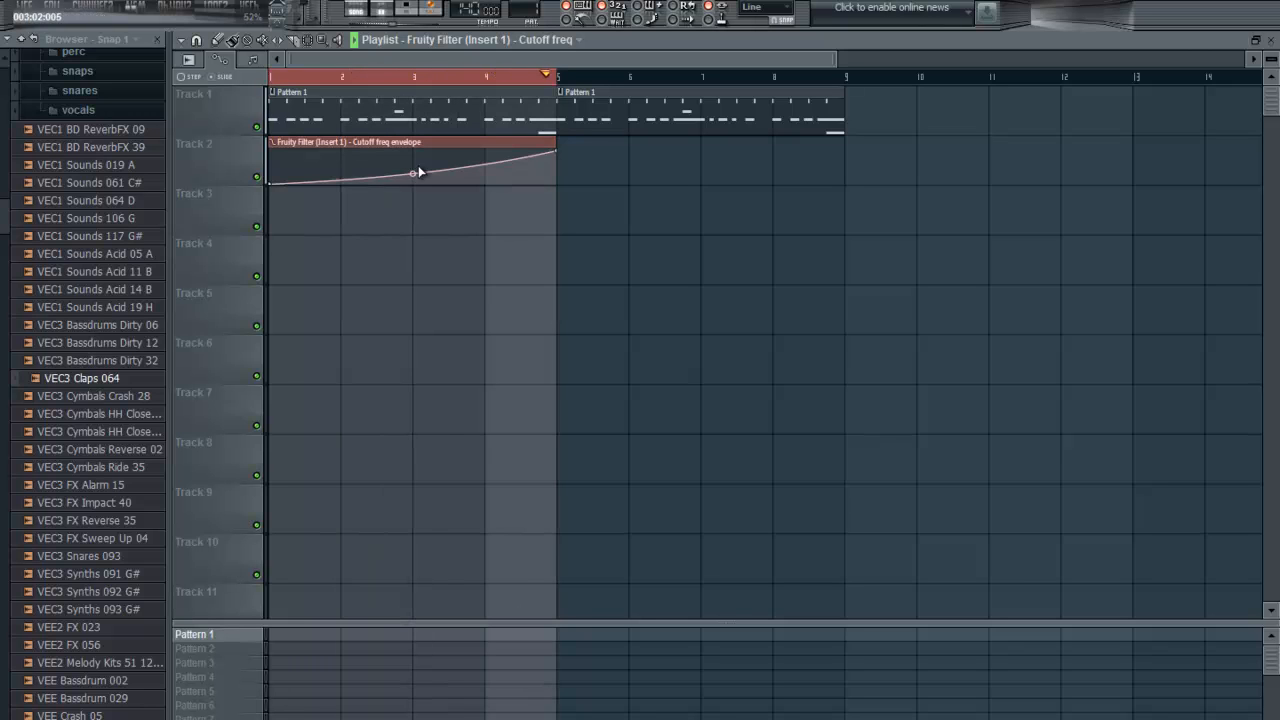
pyautogui.click(408, 10)
# Step: Reposition the mixer and look through Fruity Filter and the effects available for slot 4 of Insert 1
pyautogui.click(1272, 42)
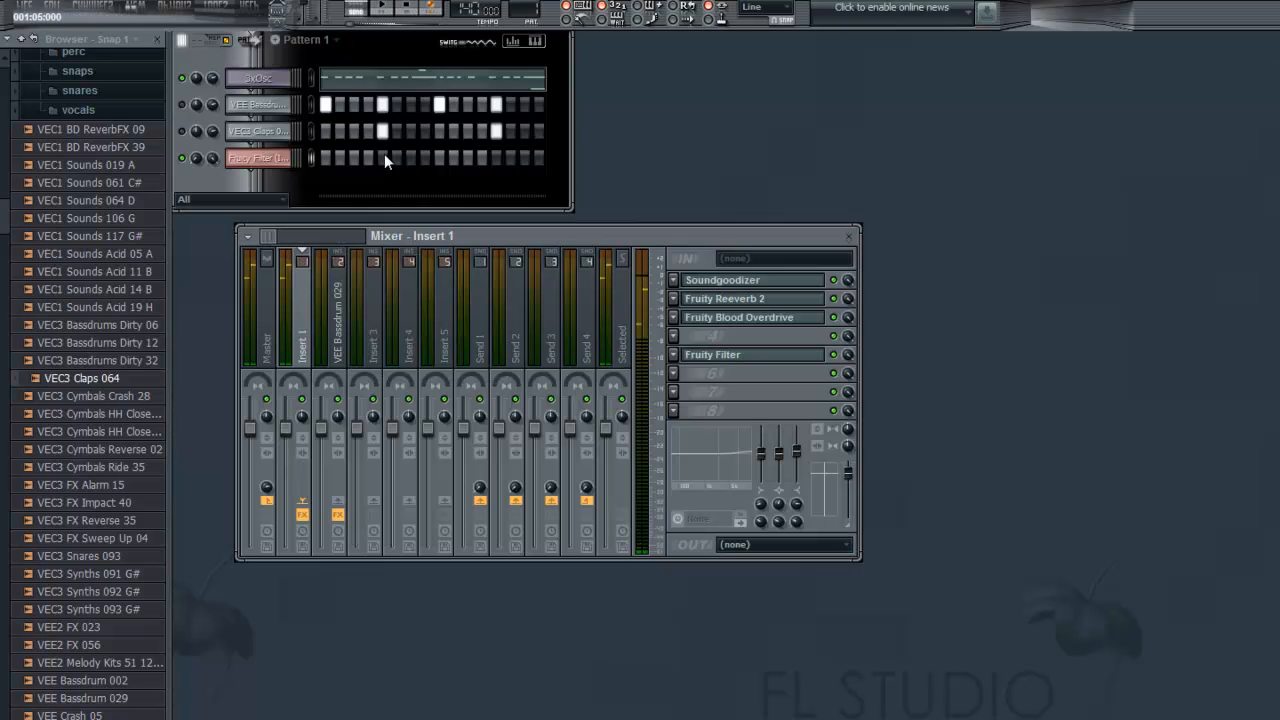
pyautogui.moveTo(603, 236); pyautogui.dragTo(539, 213)
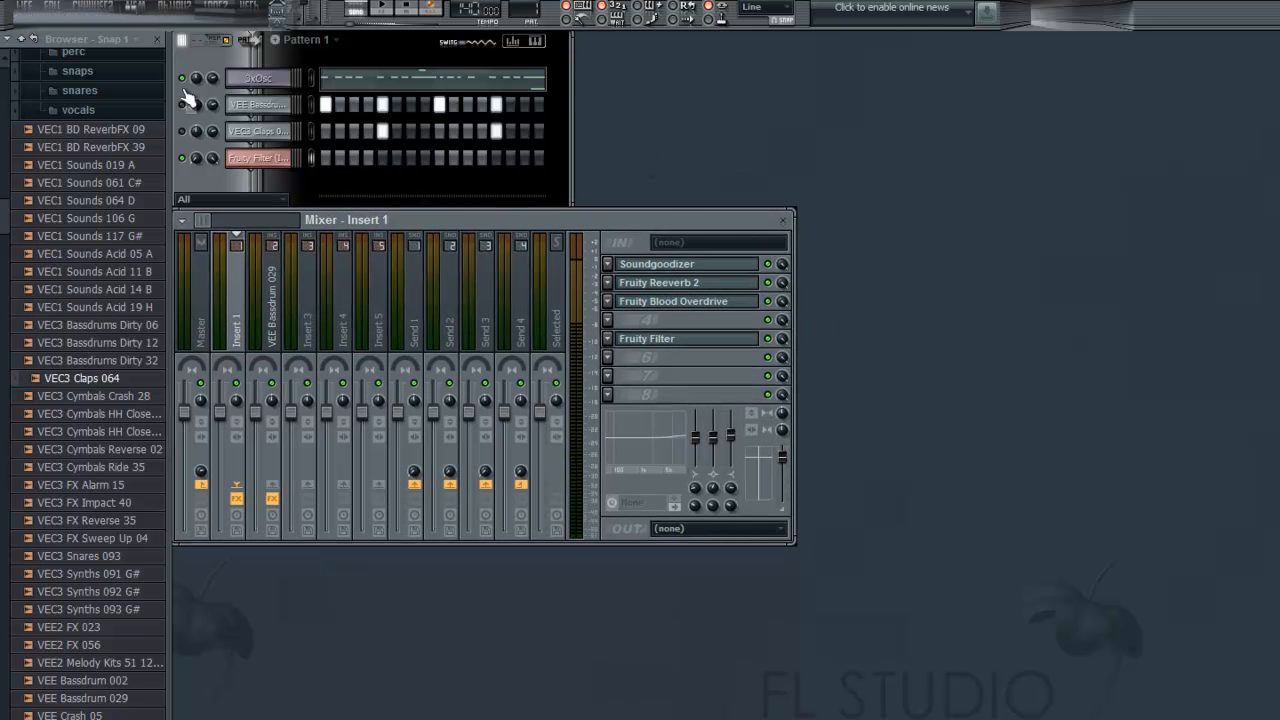
pyautogui.click(706, 344)
pyautogui.click(783, 328)
pyautogui.click(607, 320)
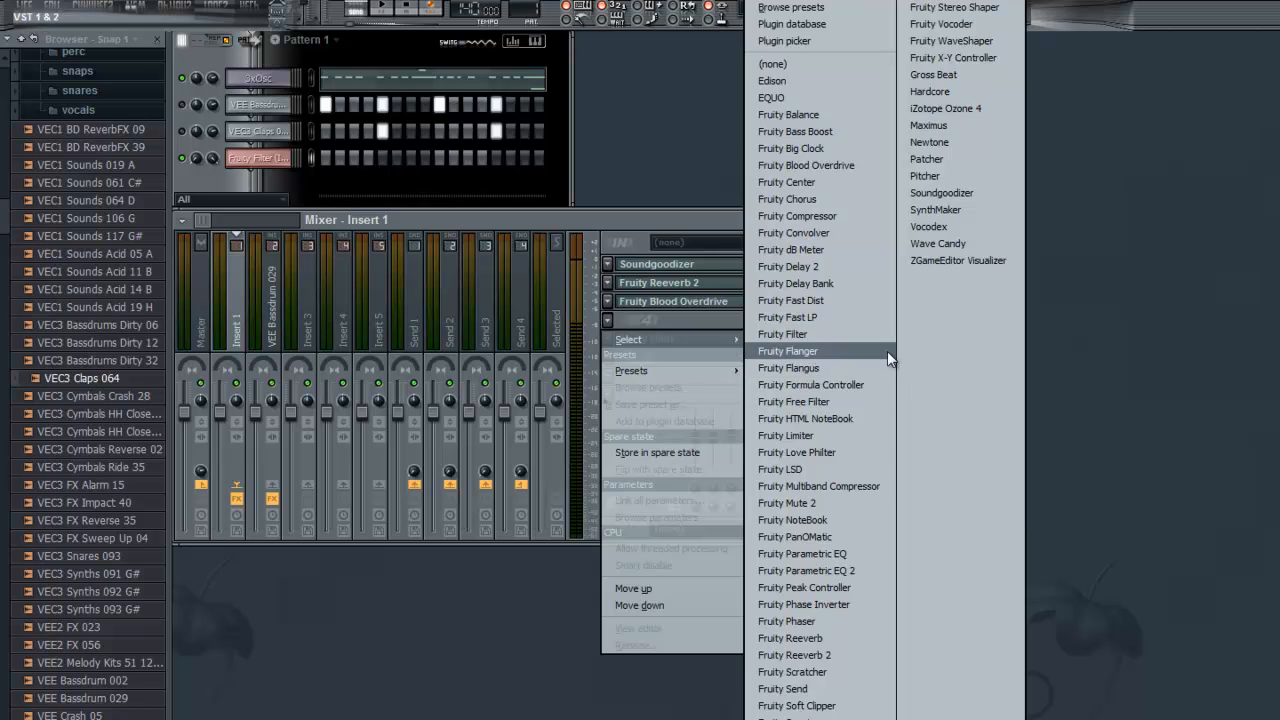
pyautogui.click(537, 560)
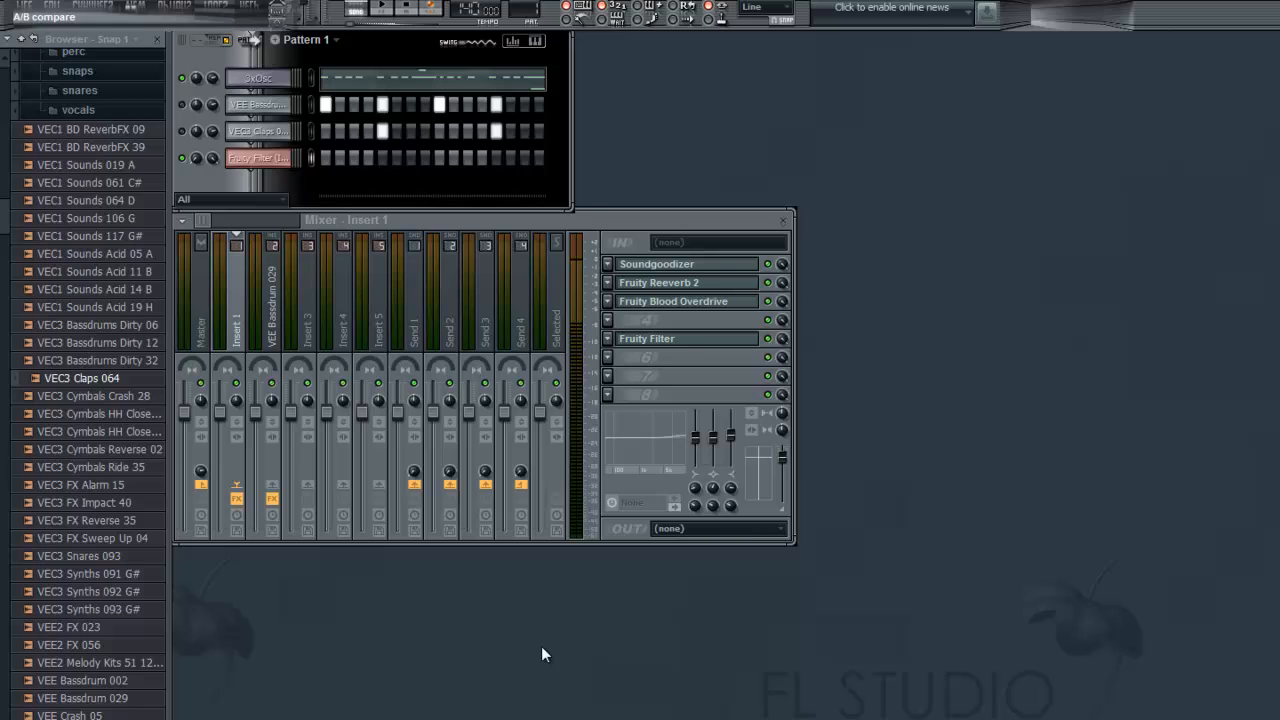
# Step: Look at the automation options for Insert 1's high shelf EQ level and move the mixer window aside
pyautogui.rightClick(732, 444)
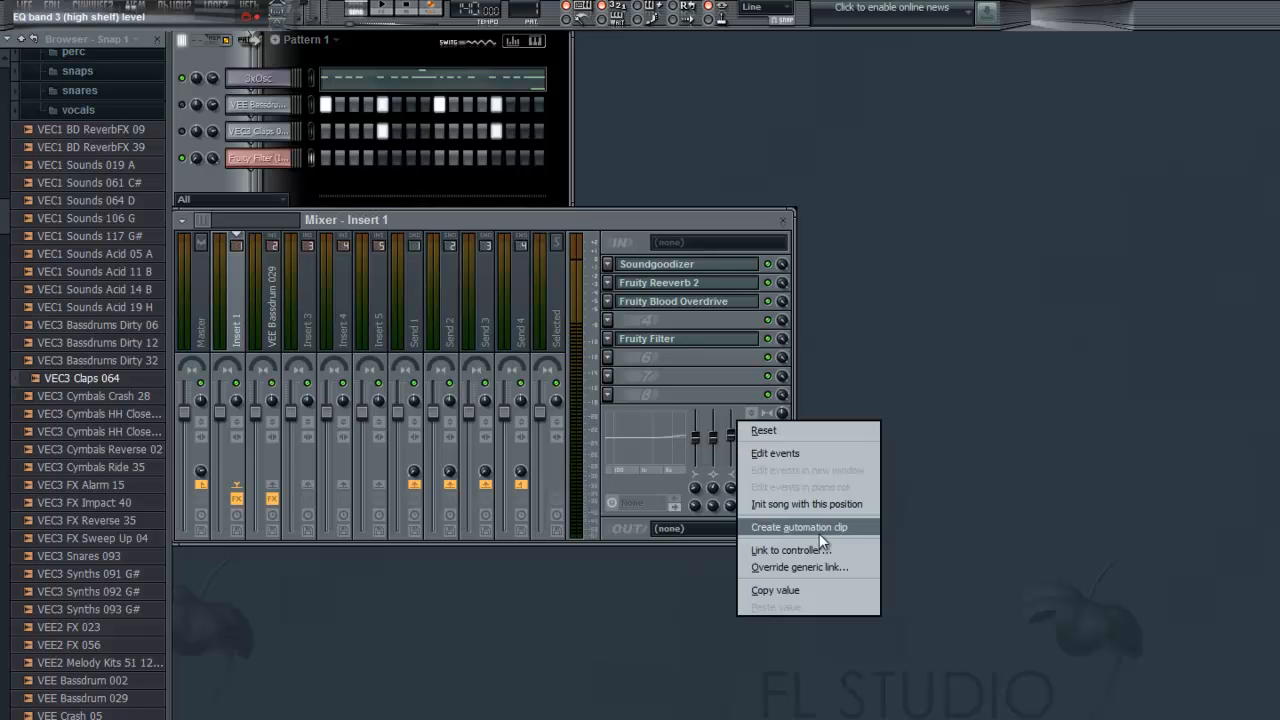
pyautogui.click(889, 164)
pyautogui.moveTo(673, 227); pyautogui.dragTo(716, 177)
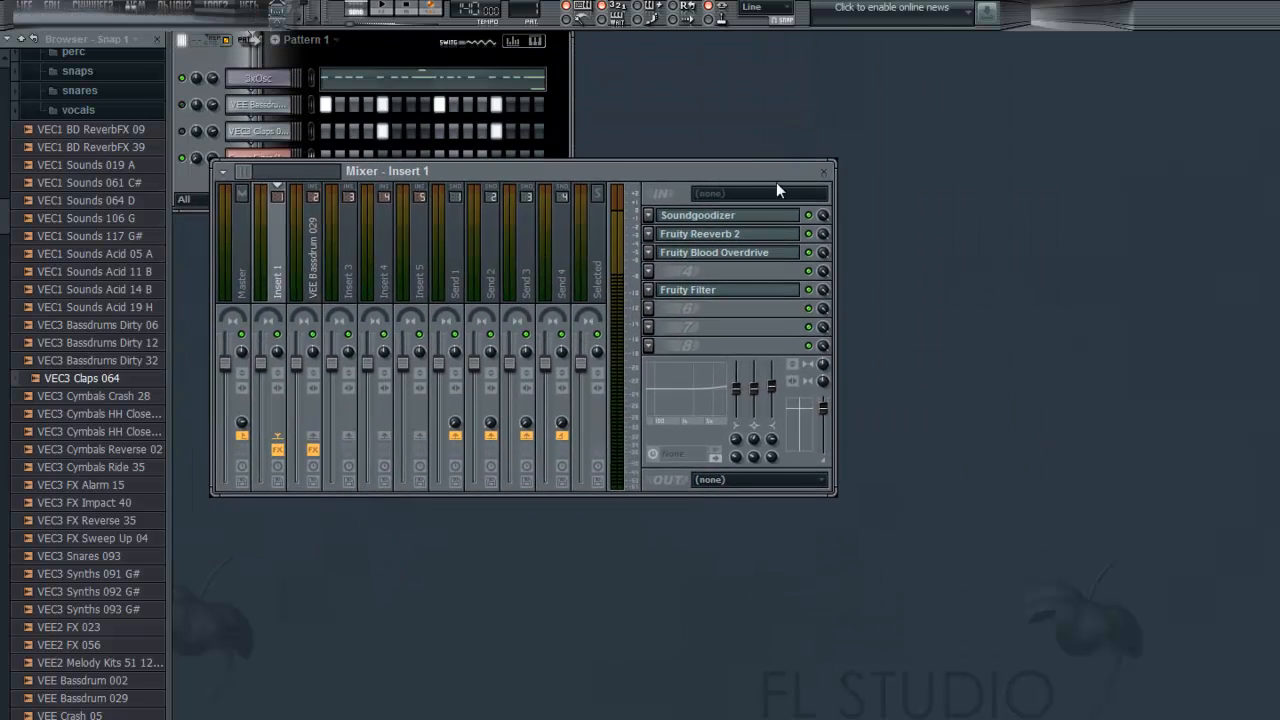